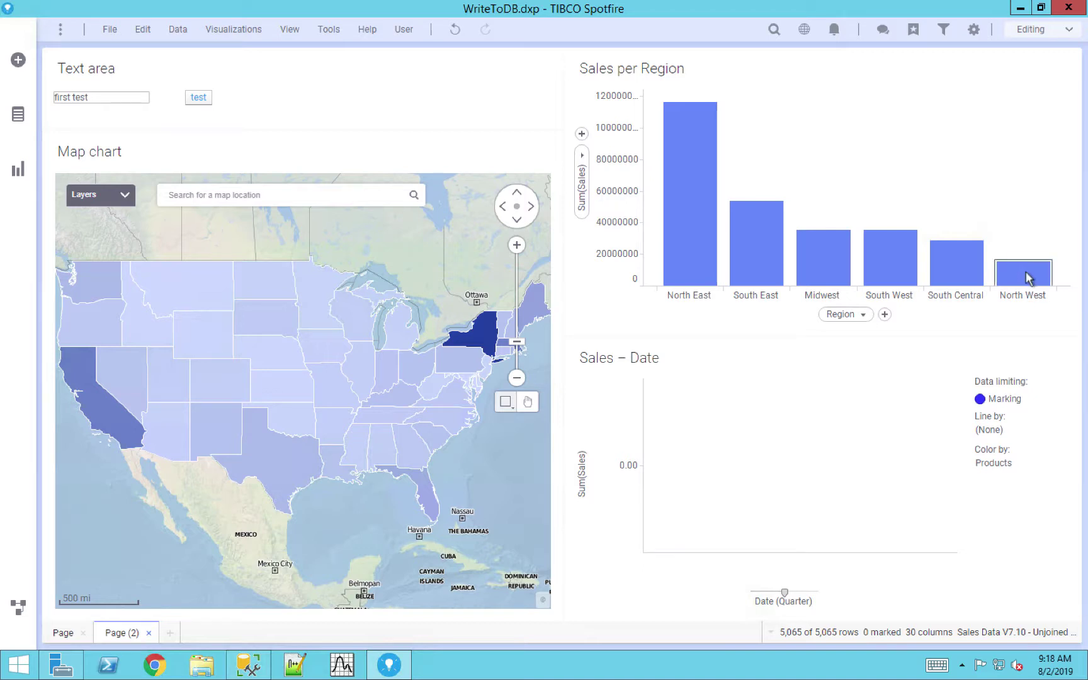
# Mark the North West bar in Sales per Region, then narrow the marking to Prod. B.
pyautogui.moveTo(1026, 279)
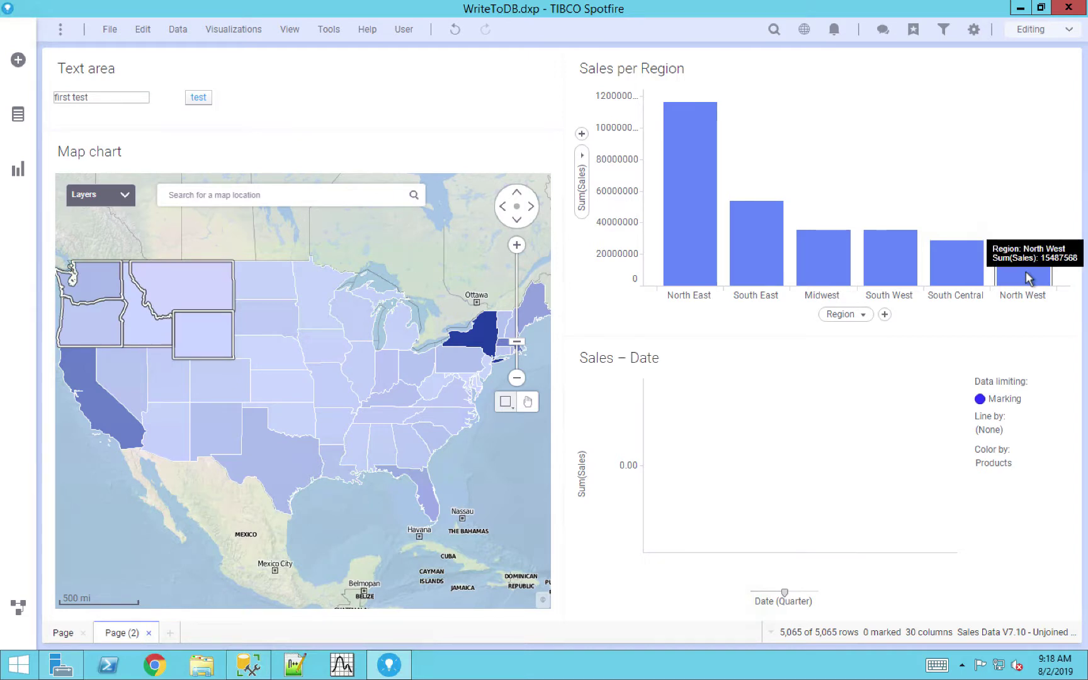
pyautogui.click(1027, 278)
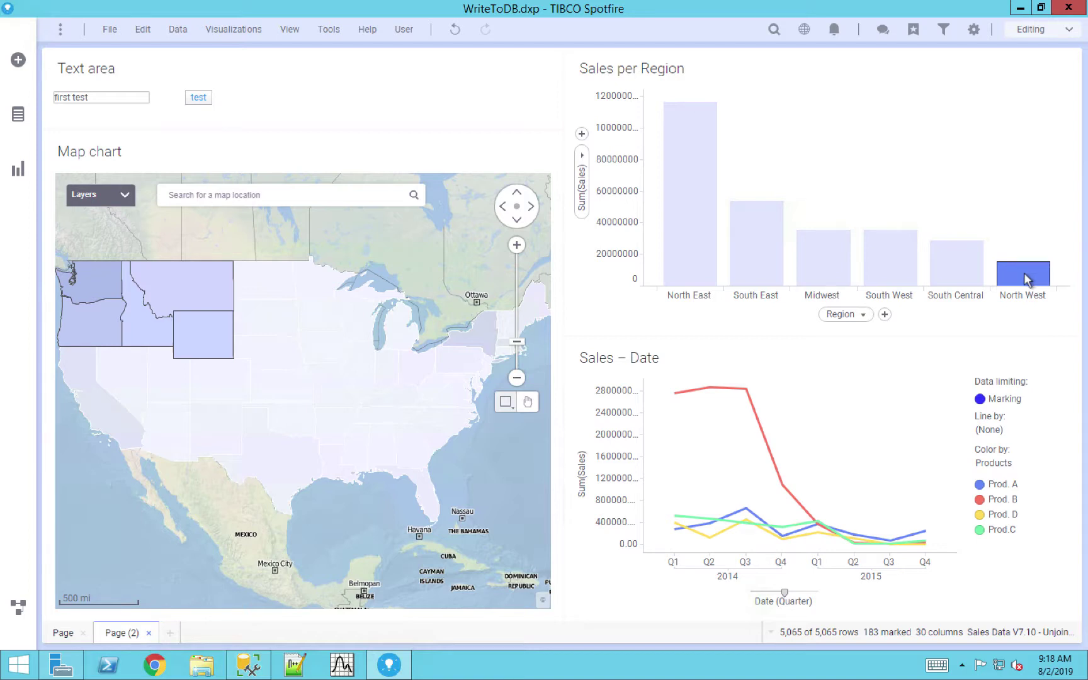
pyautogui.click(995, 499)
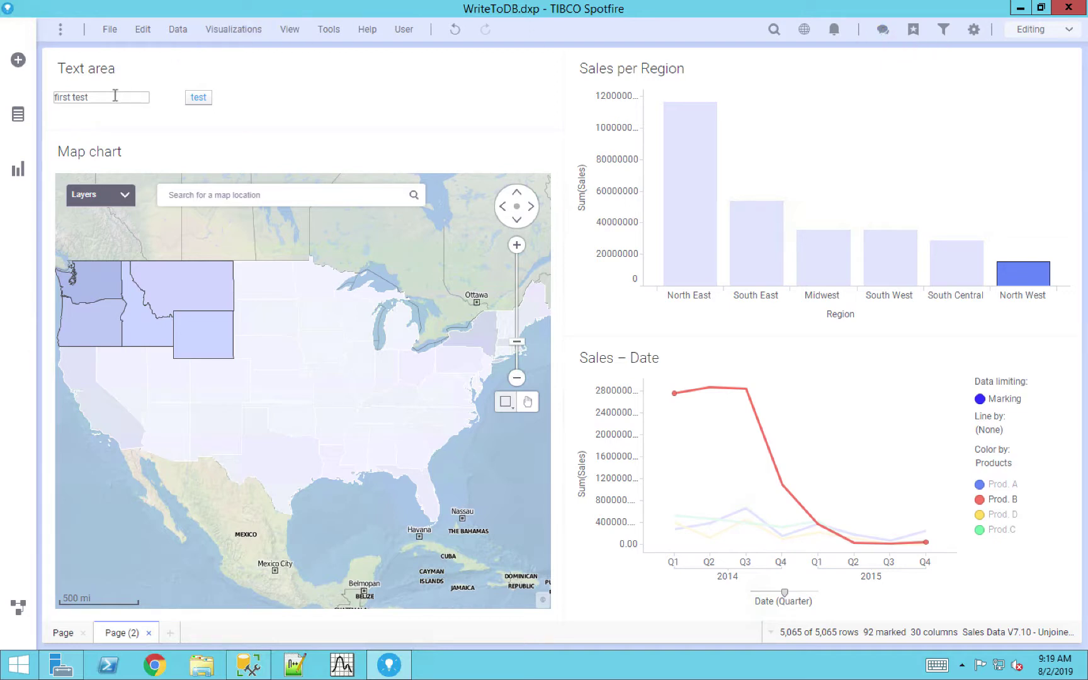
# Replace the Text area comment with 'Sales for prod. b low in NW' and run the test write-back button.
pyautogui.moveTo(115, 95); pyautogui.dragTo(53, 101)
pyautogui.write('Sales ')
pyautogui.write('for prod.')
pyautogui.write(' b low in')
pyautogui.write(' NW')
pyautogui.click(290, 99)
# Rerun the Persons SELECT in SSMS and check that row 3 holds the new comment.
pyautogui.click(249, 666)
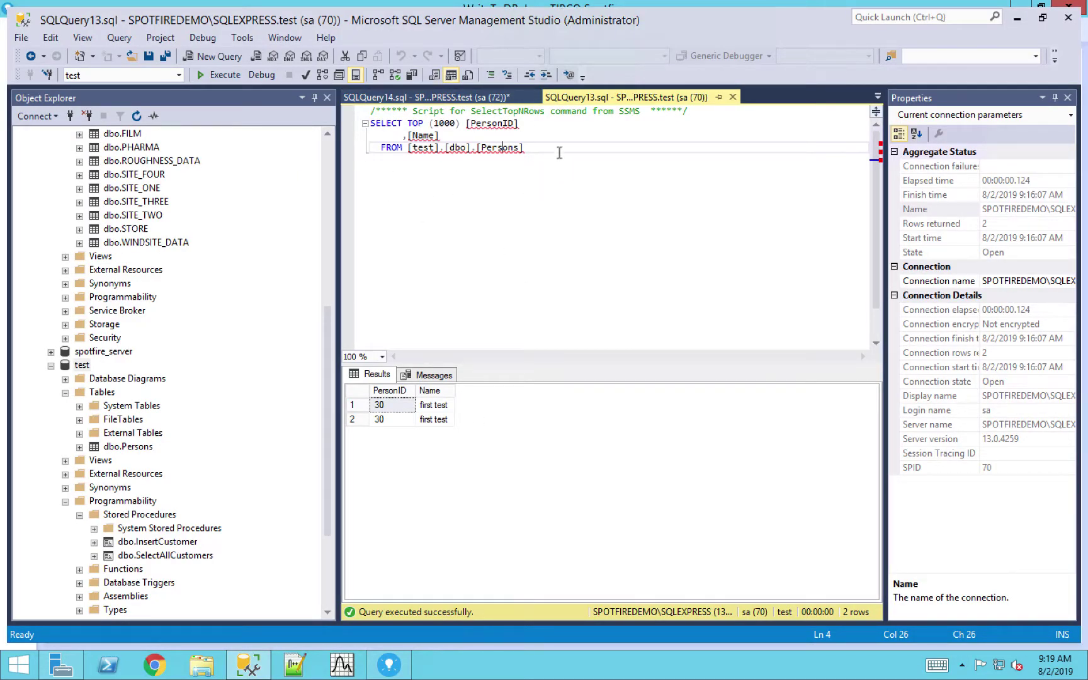
pyautogui.click(217, 75)
pyautogui.click(439, 443)
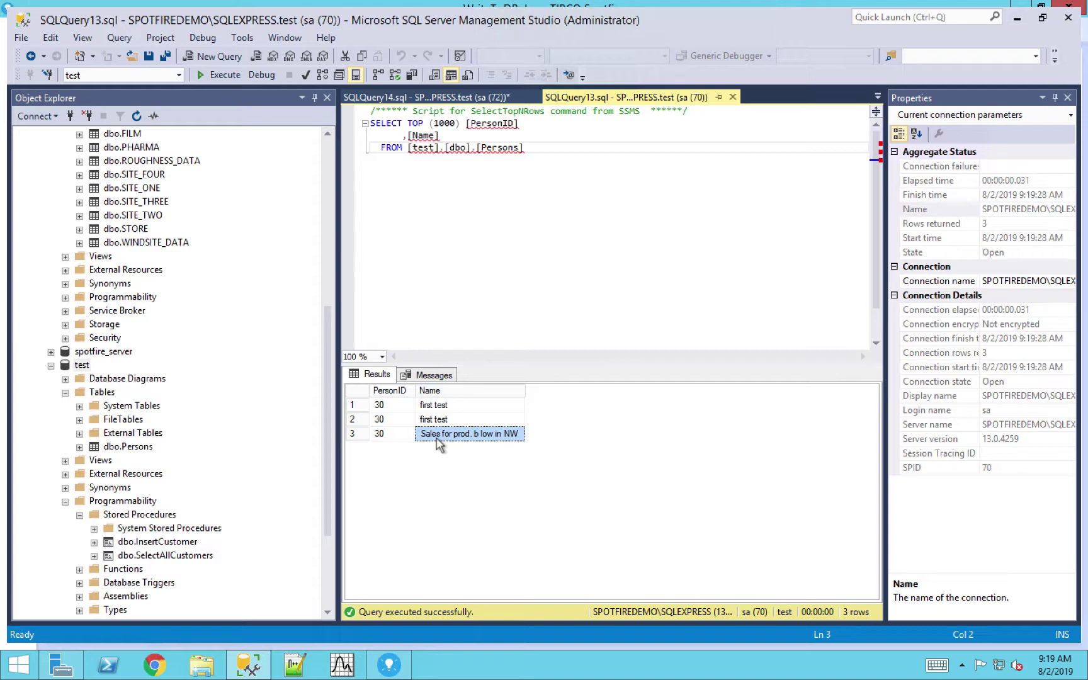
pyautogui.click(389, 663)
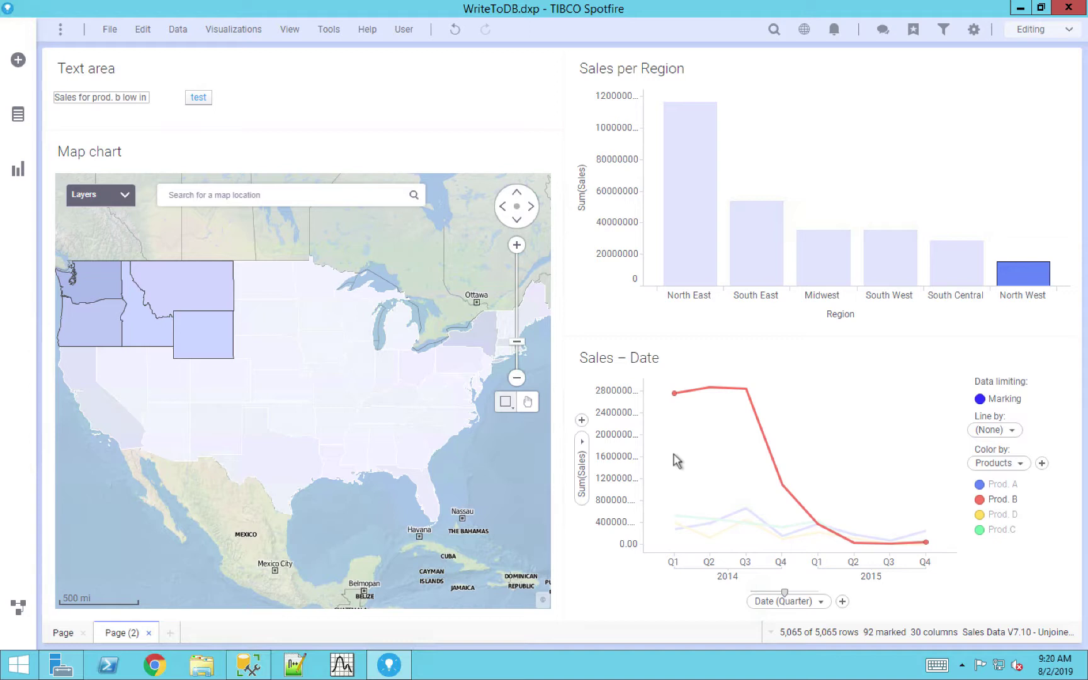
# Open the dbo.InsertCustomer procedure's ALTER script through Modify in SSMS.
pyautogui.click(241, 660)
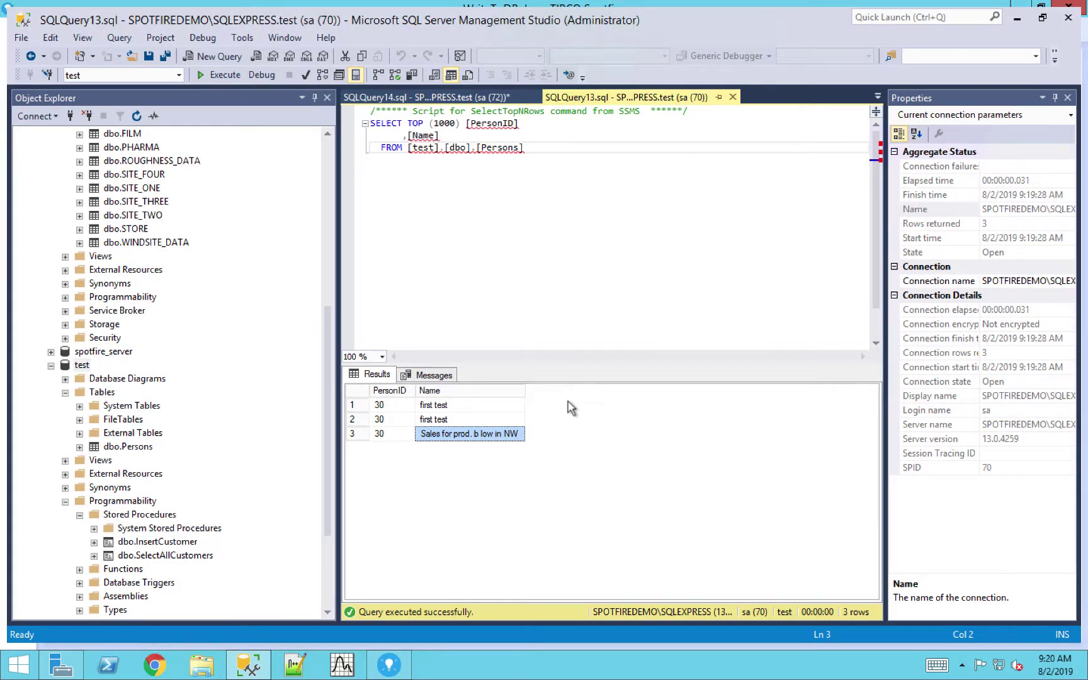
pyautogui.rightClick(144, 545)
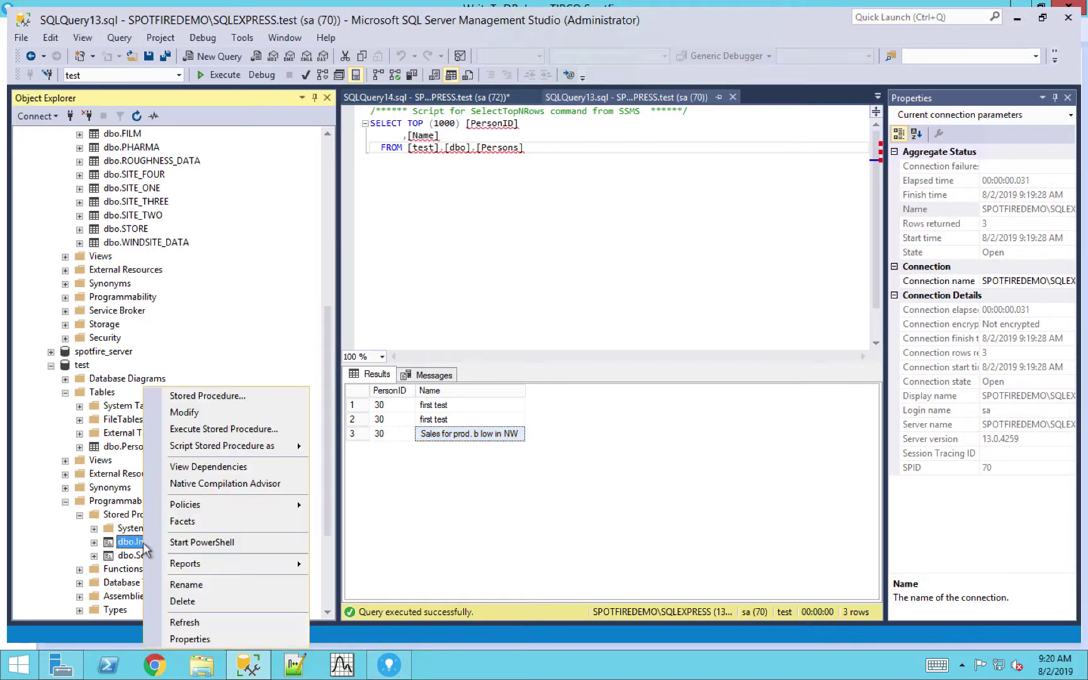
pyautogui.click(238, 413)
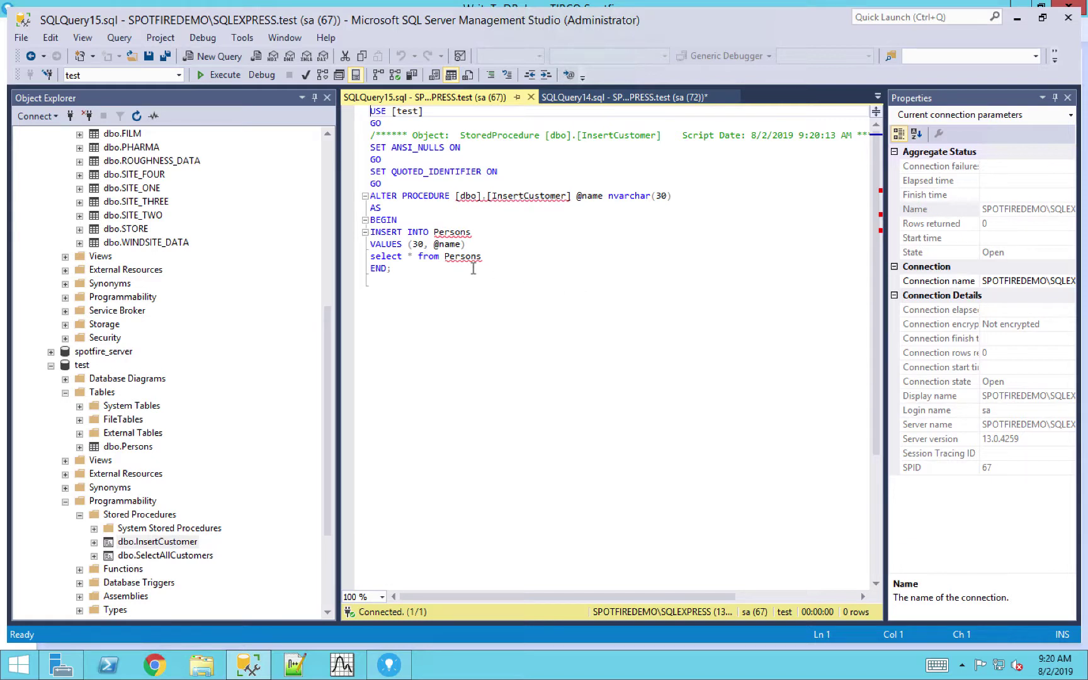
# Change the procedure's final query to 'select top 1 * from Persons'.
pyautogui.moveTo(377, 232); pyautogui.dragTo(468, 241)
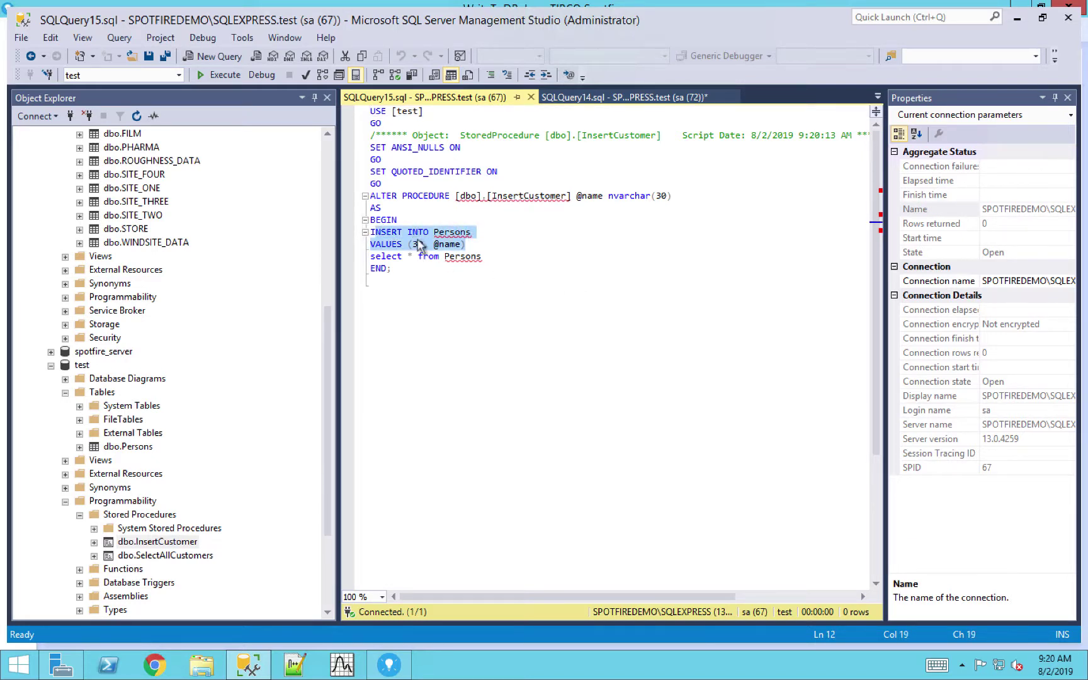
pyautogui.click(474, 238)
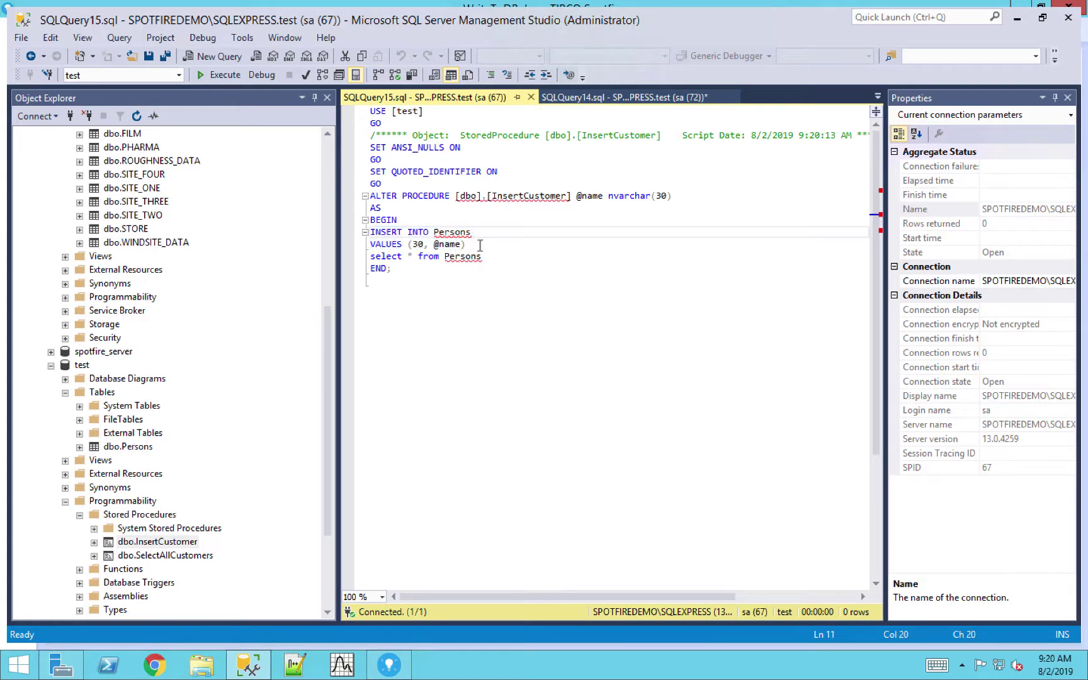
pyautogui.click(494, 258)
pyautogui.moveTo(494, 258); pyautogui.dragTo(414, 260)
pyautogui.click(414, 260)
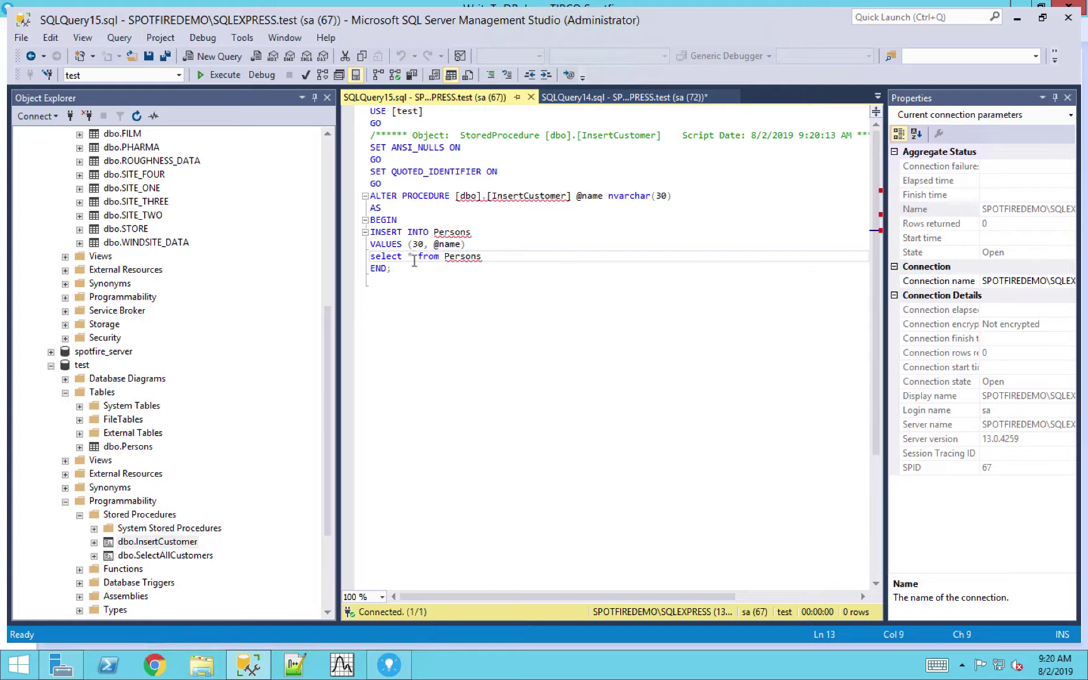
pyautogui.click(409, 253)
pyautogui.write('top ')
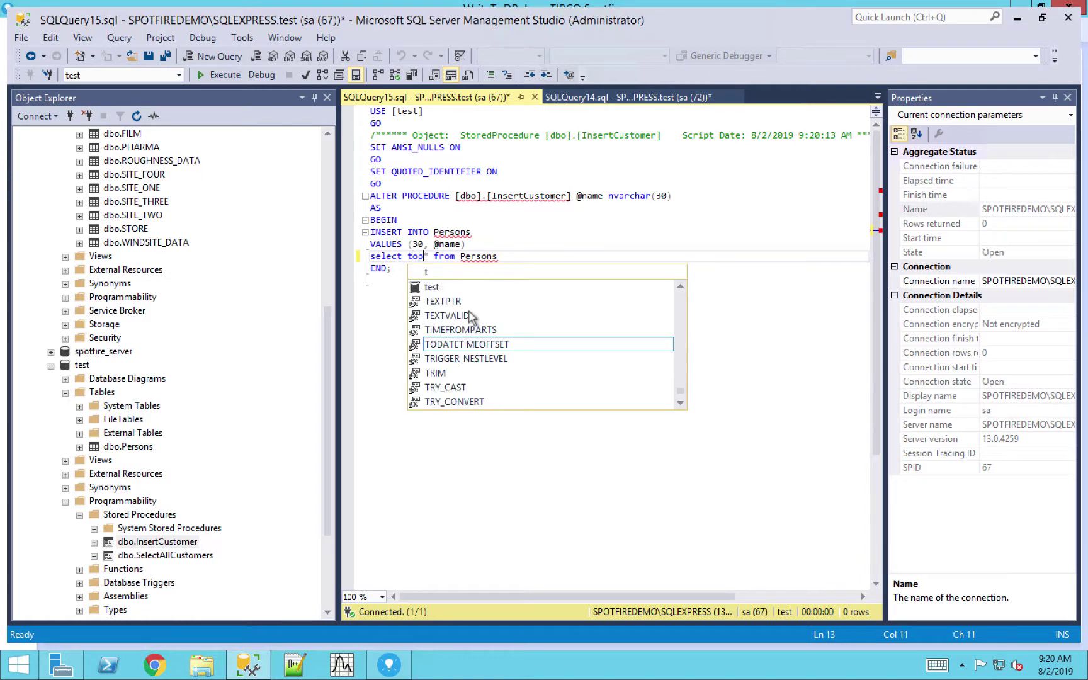
pyautogui.write('1')
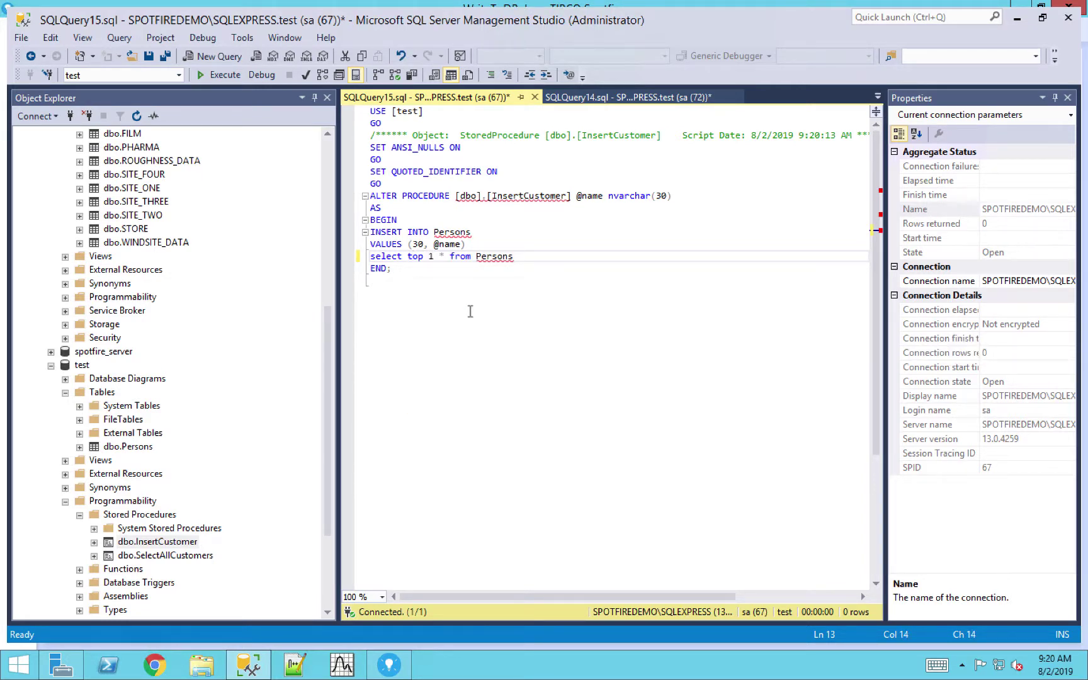
pyautogui.click(527, 257)
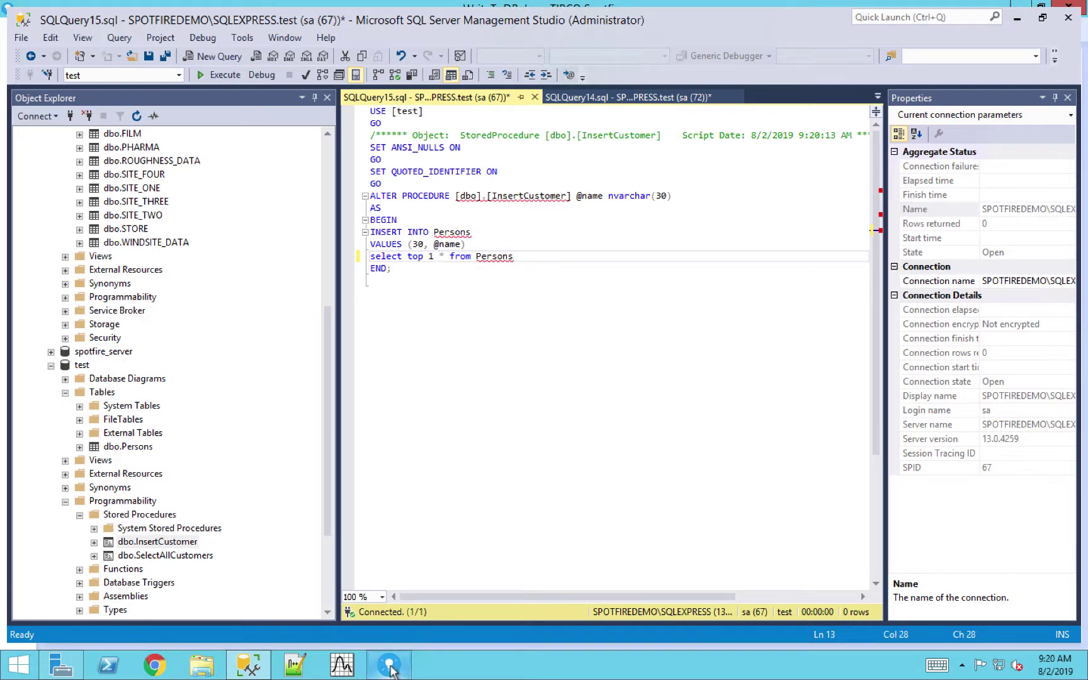
# Switch back to the WriteToDB.dxp analysis in Spotfire from the taskbar.
pyautogui.moveTo(391, 669)
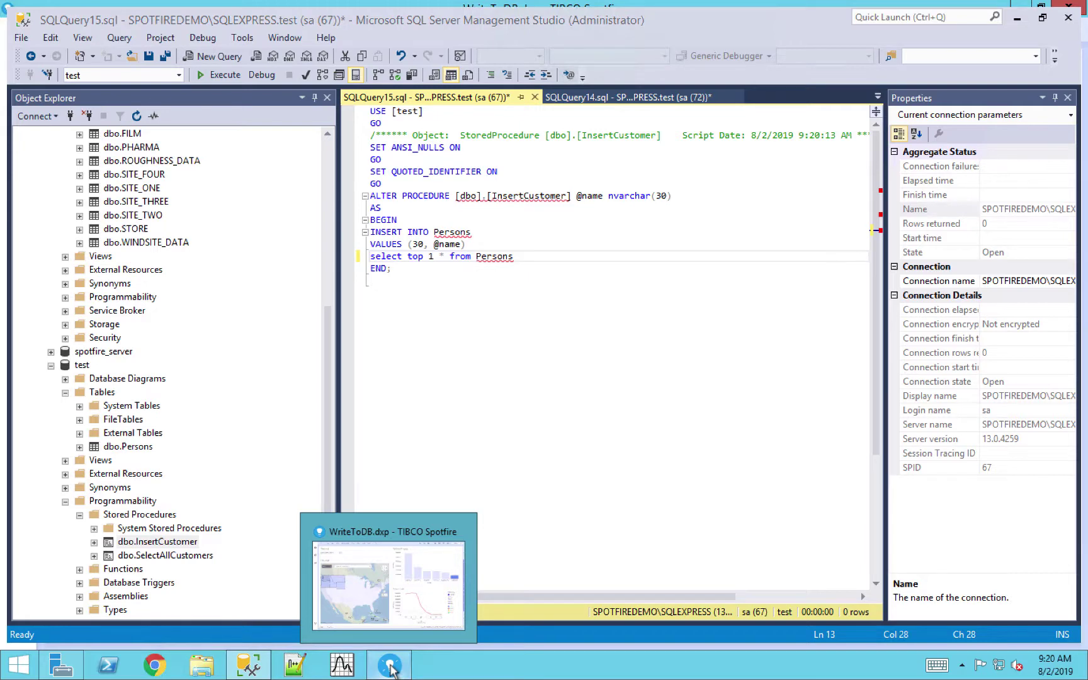
pyautogui.click(390, 668)
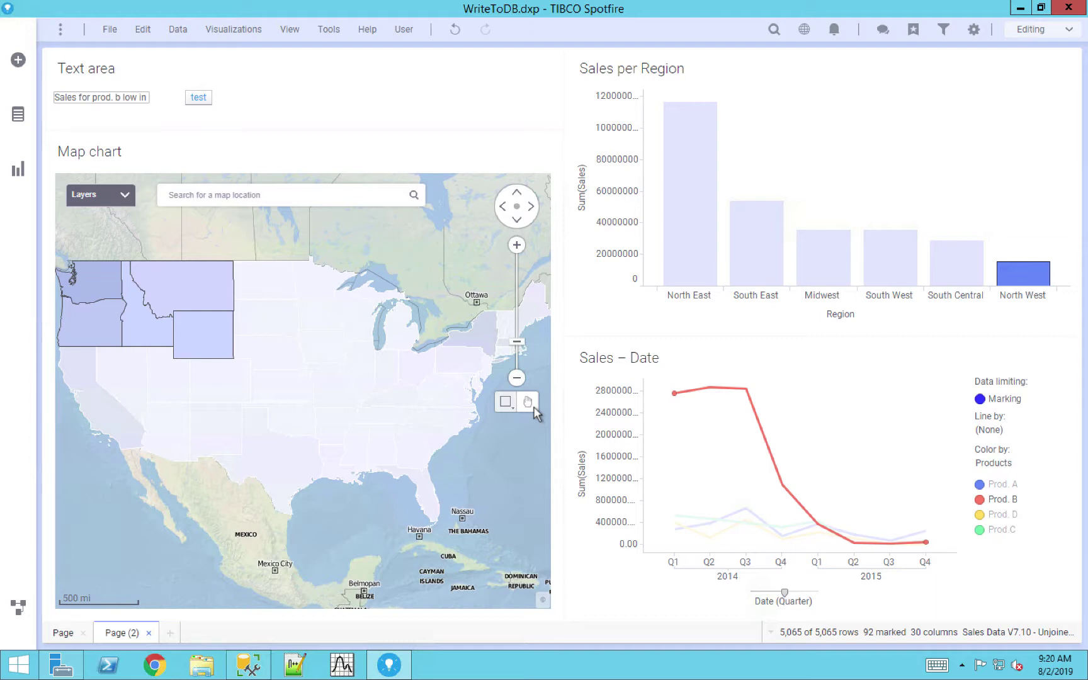
pyautogui.moveTo(636, 345)
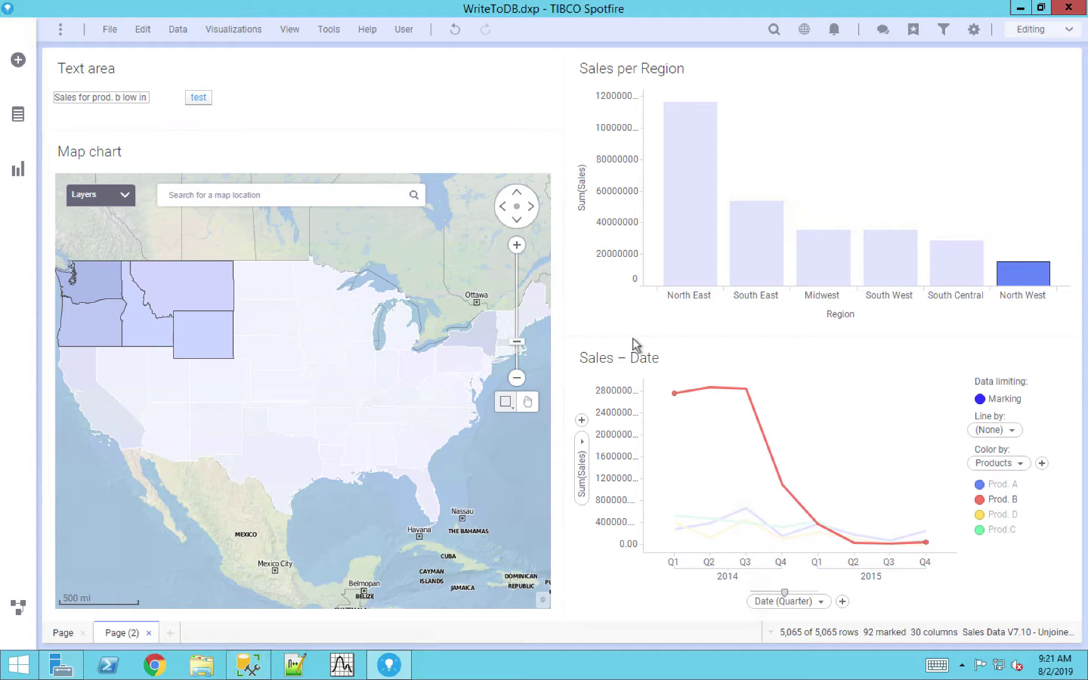
pyautogui.click(177, 35)
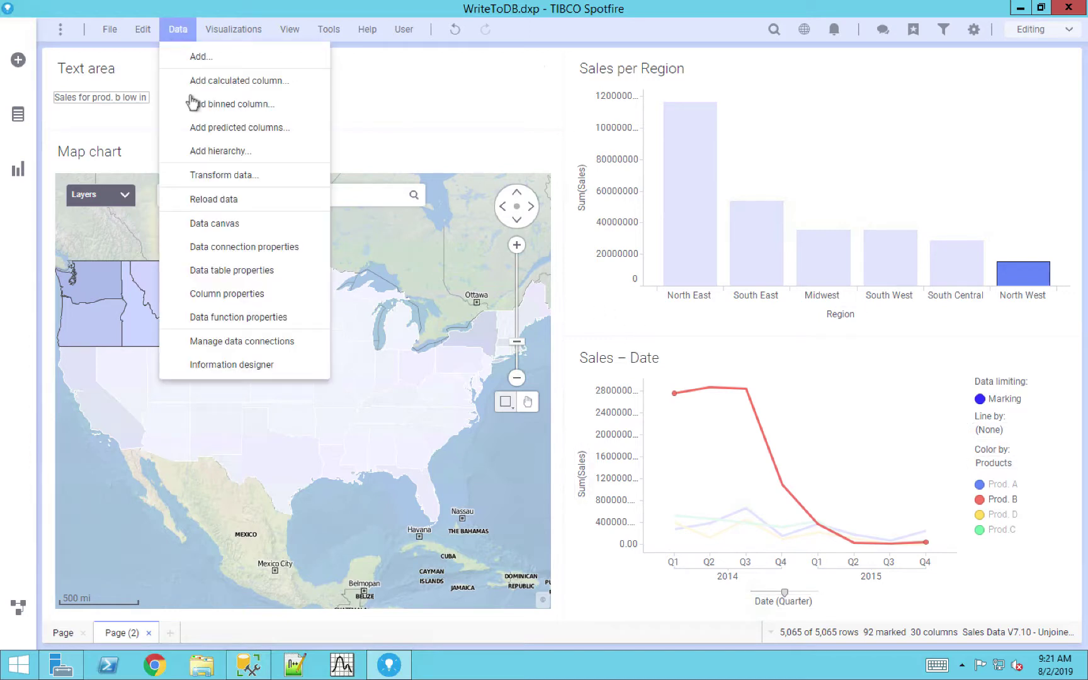
pyautogui.click(205, 364)
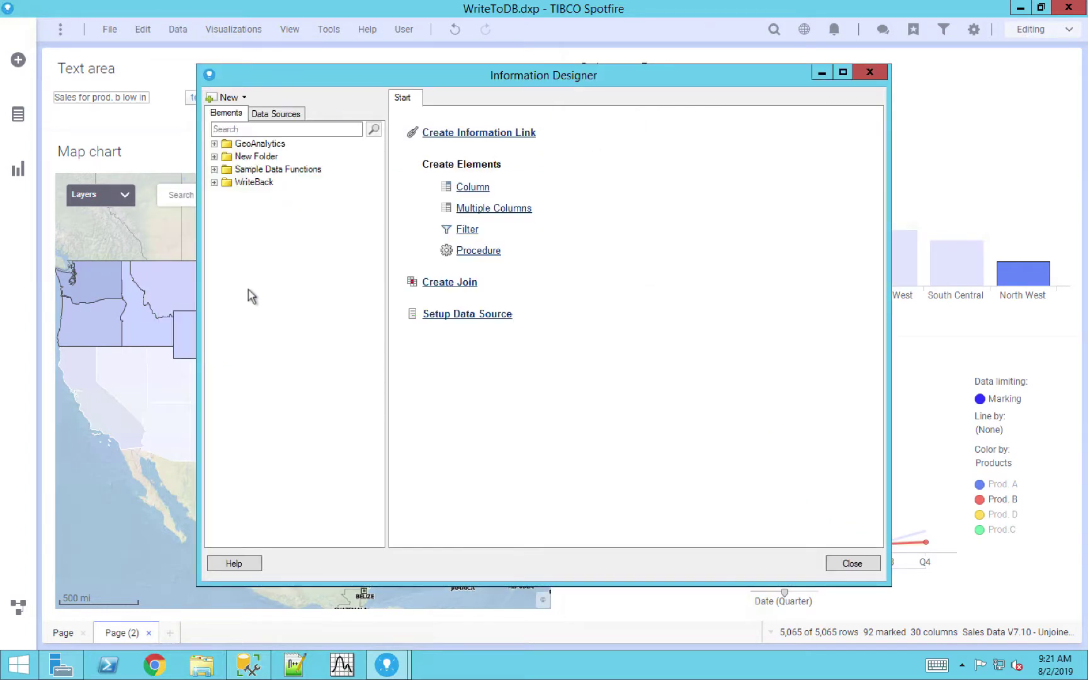
pyautogui.click(214, 183)
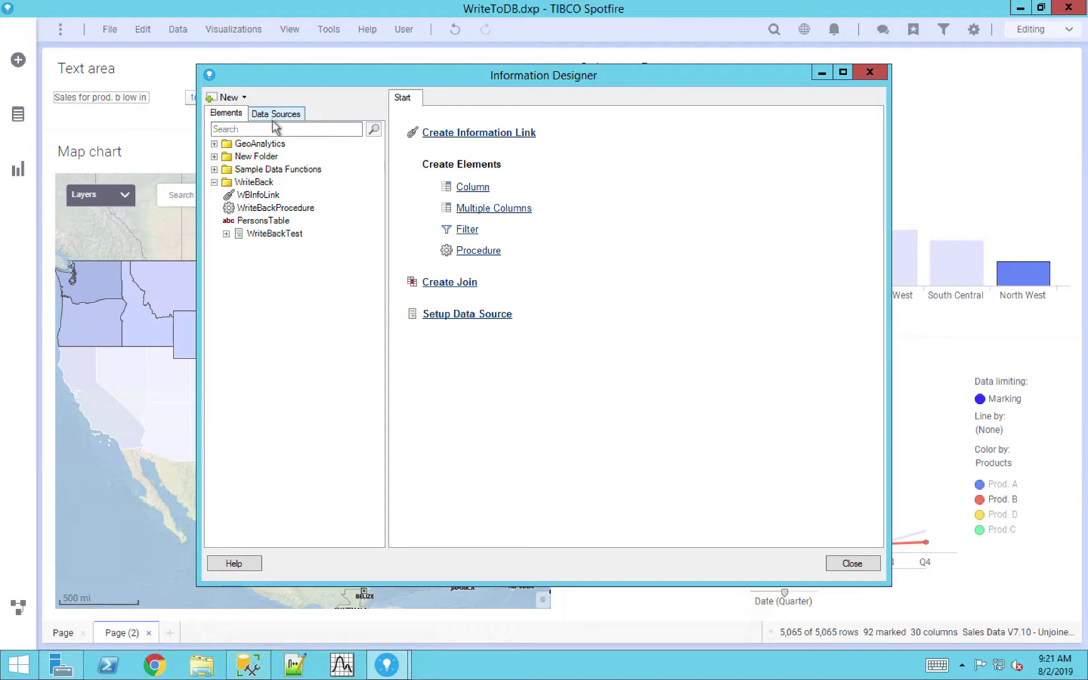
pyautogui.click(226, 233)
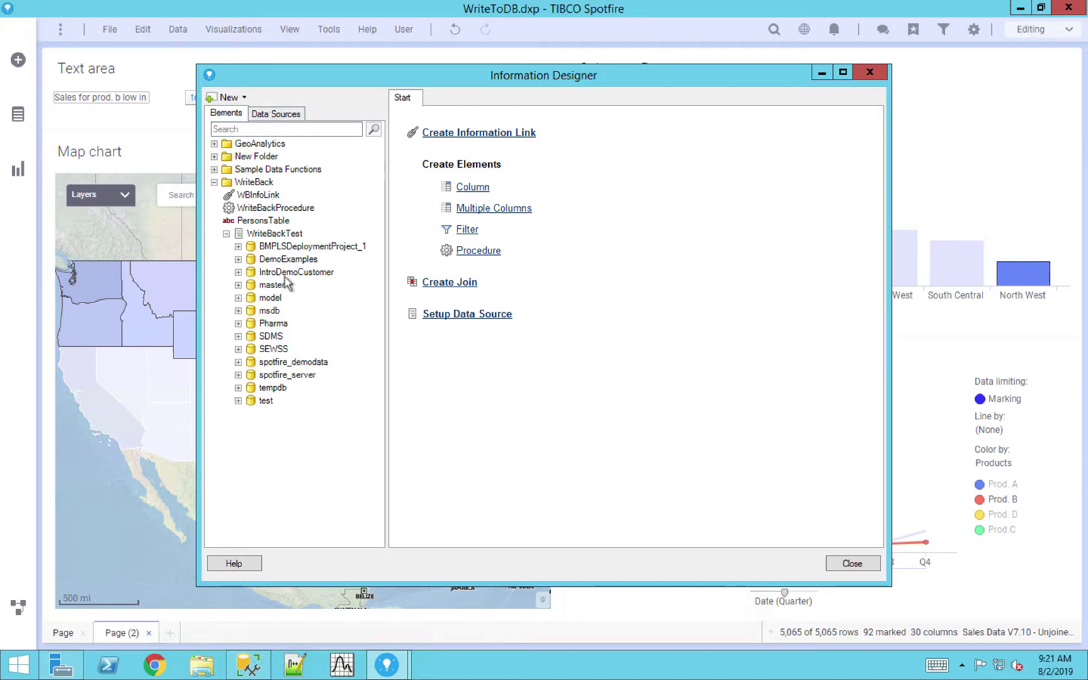
pyautogui.click(226, 234)
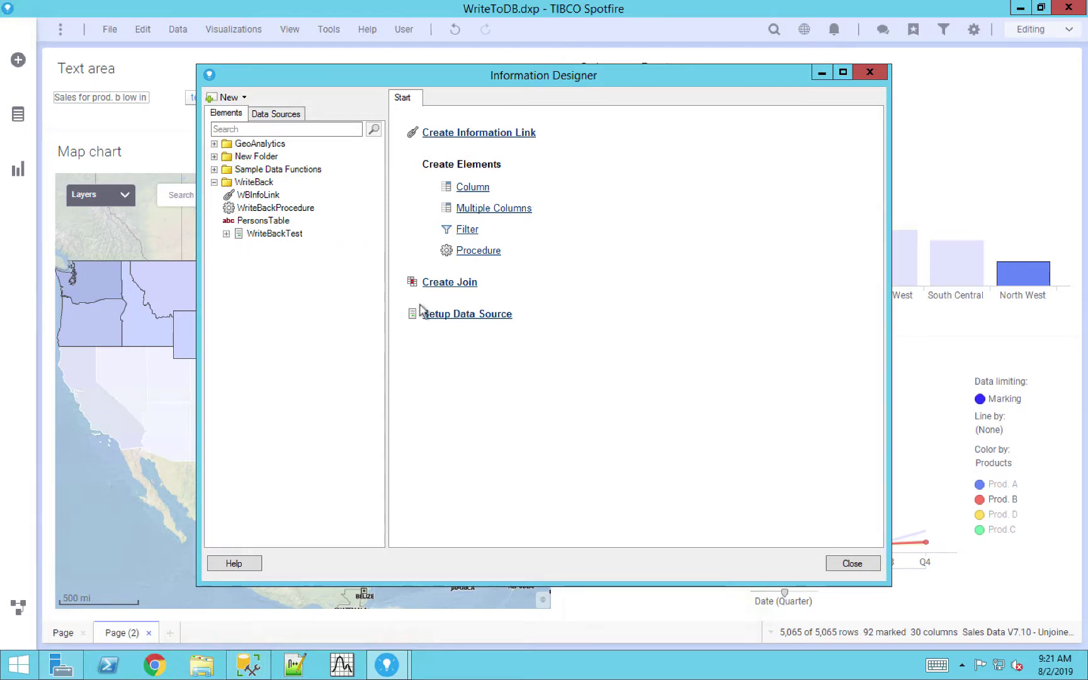
pyautogui.click(444, 317)
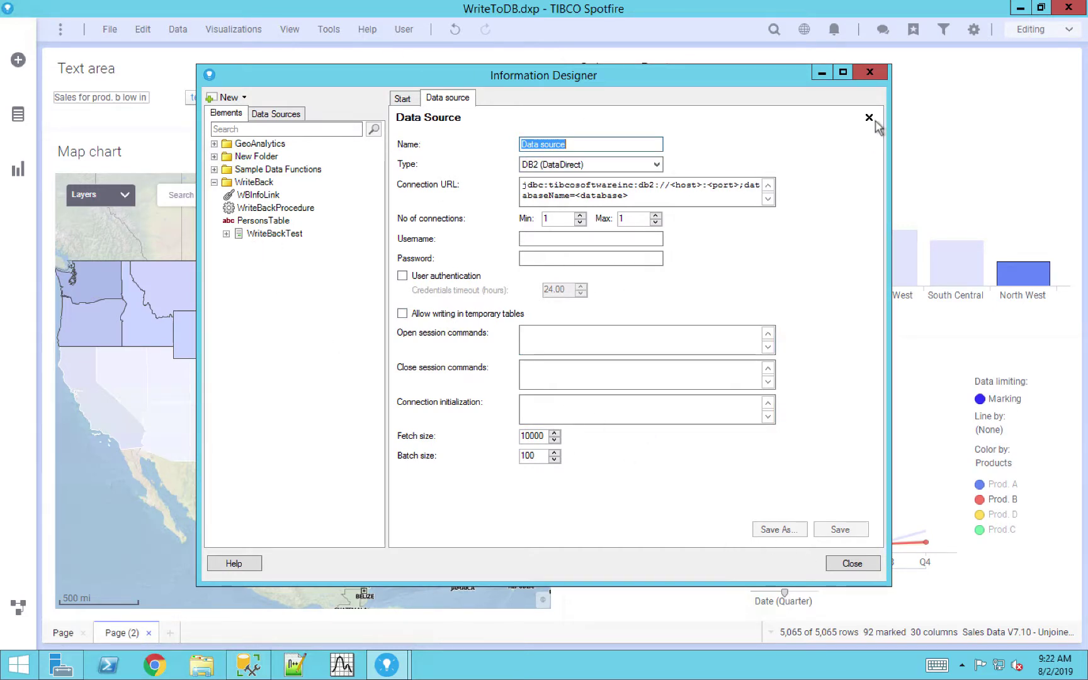
pyautogui.click(869, 117)
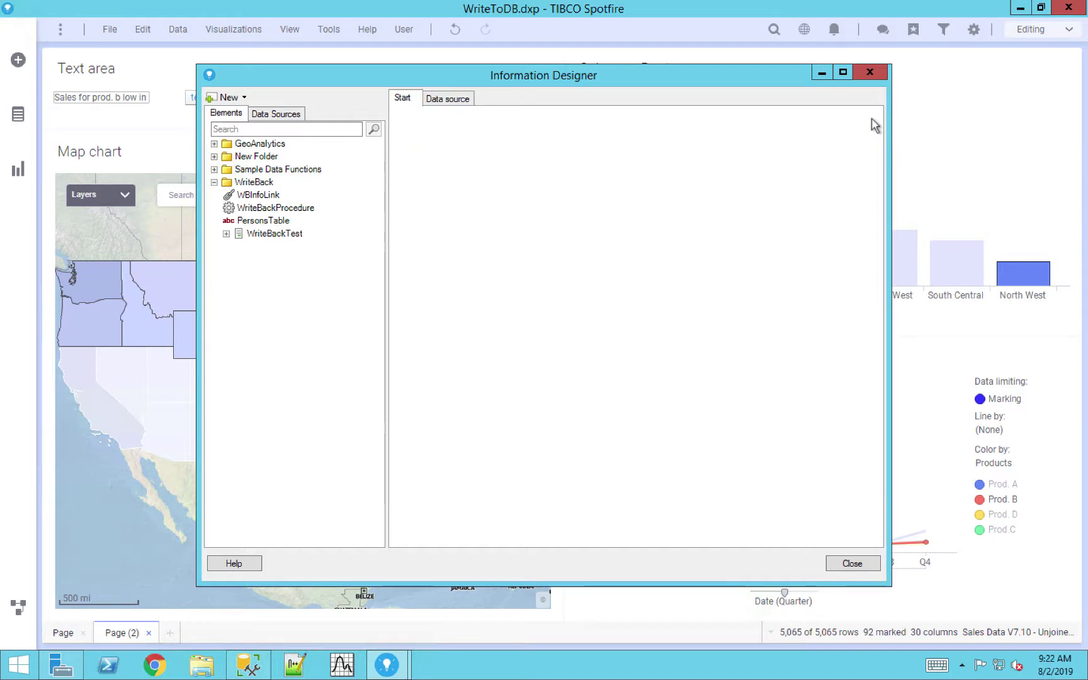
pyautogui.click(265, 207)
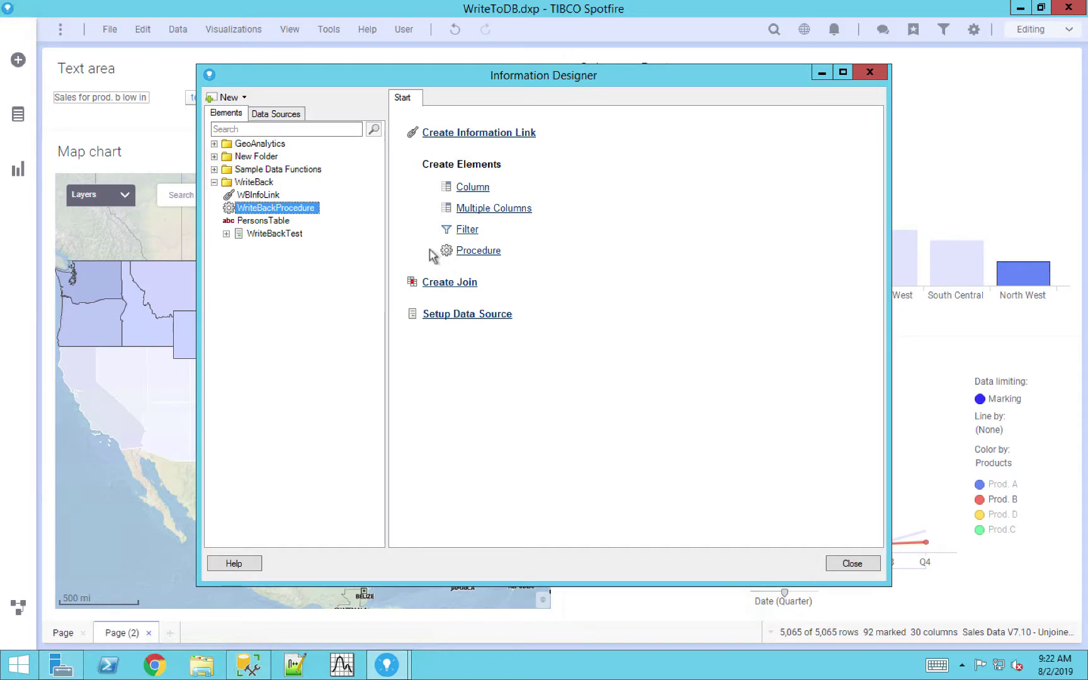
# Open WriteBackProcedure and locate InsertCustomer under WriteBackTest > test > dbo.
pyautogui.doubleClick(294, 209)
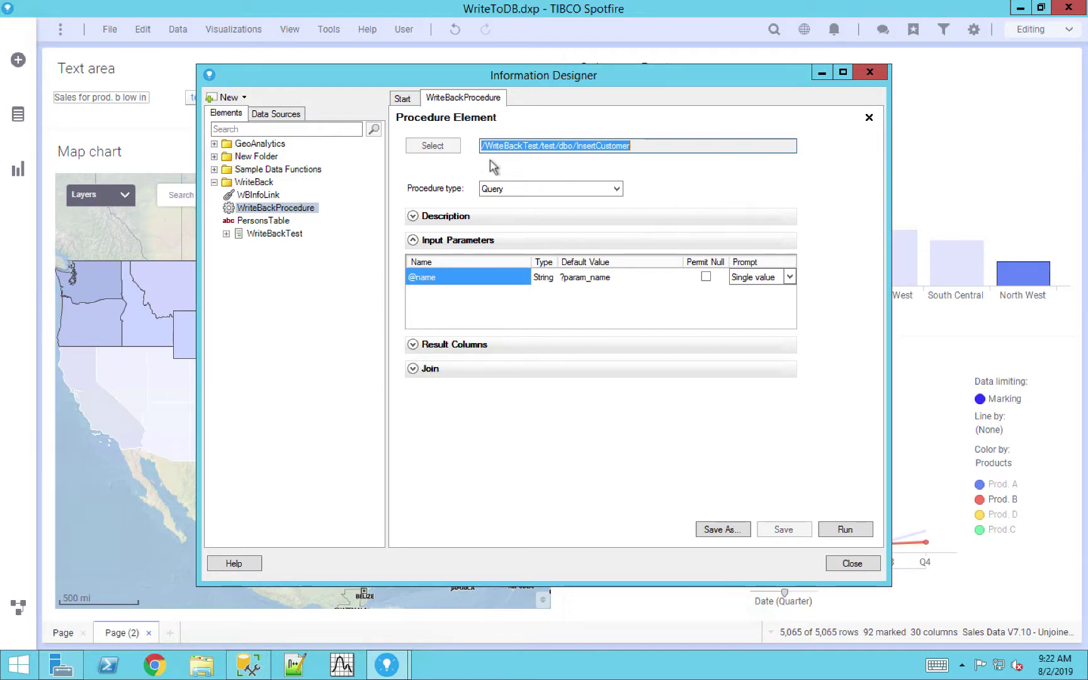
pyautogui.click(225, 238)
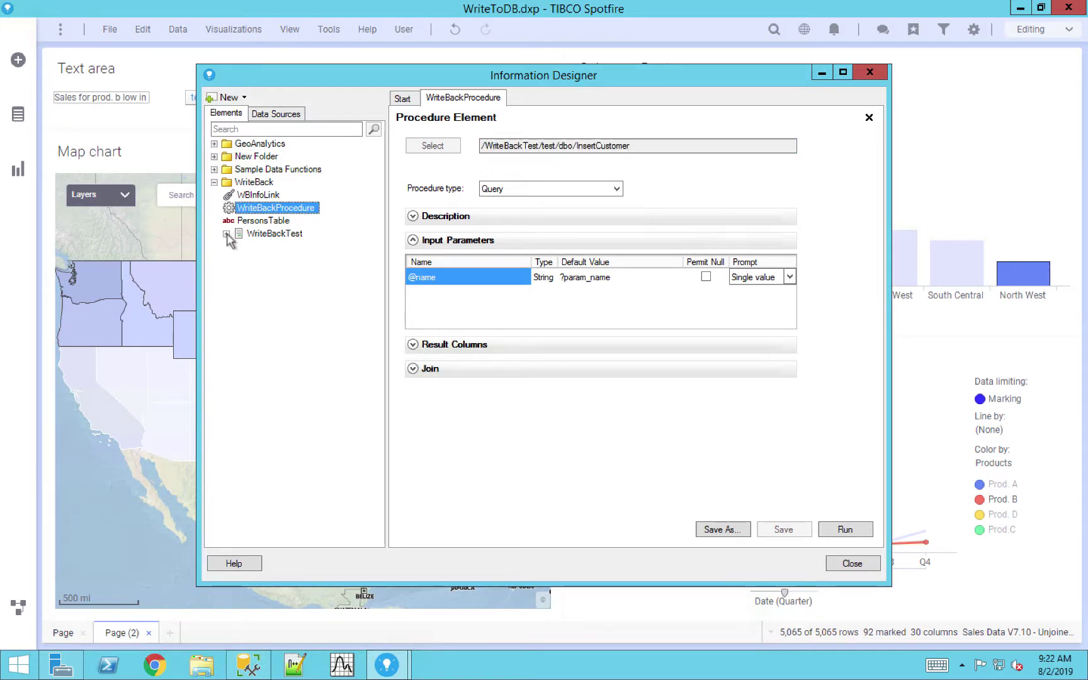
pyautogui.click(225, 234)
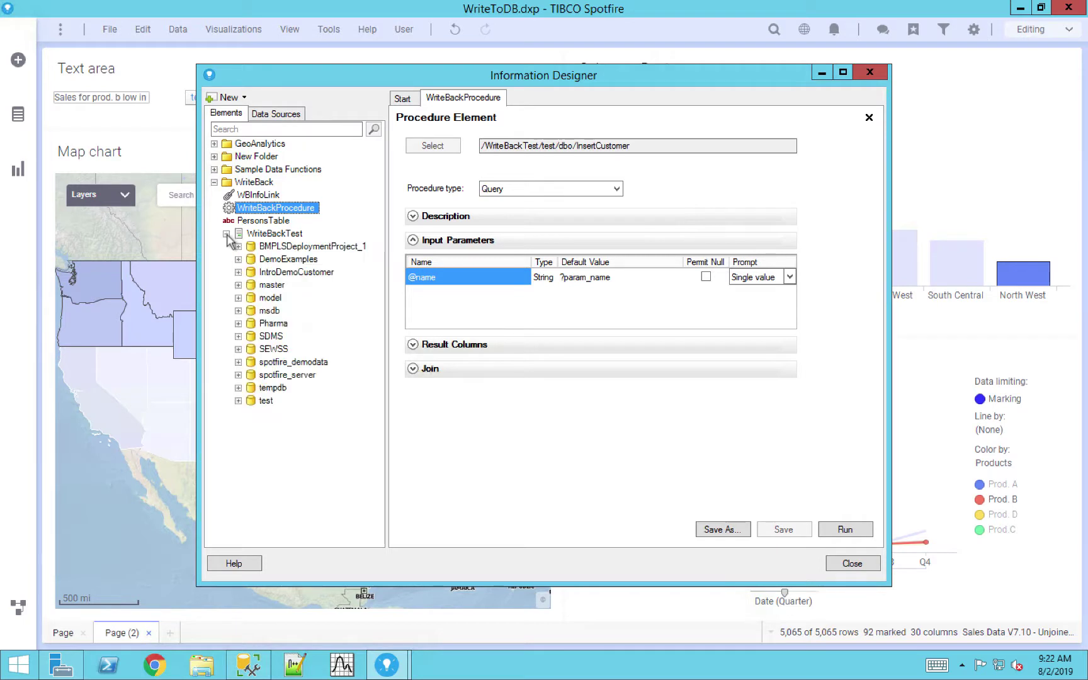
pyautogui.click(238, 401)
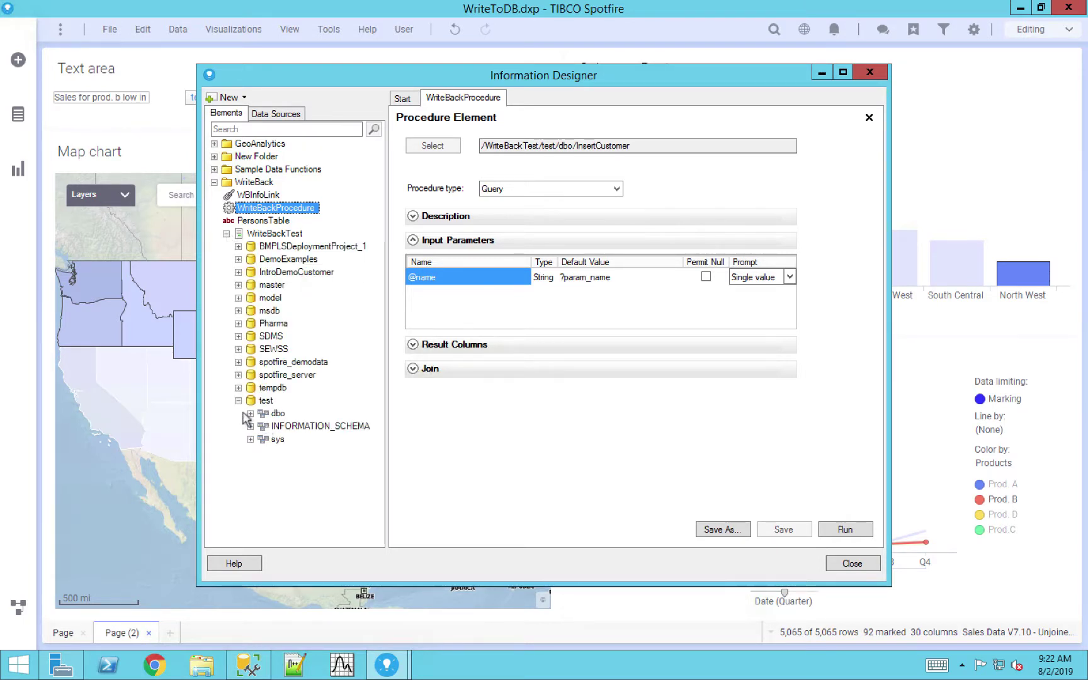
pyautogui.click(250, 415)
pyautogui.click(280, 439)
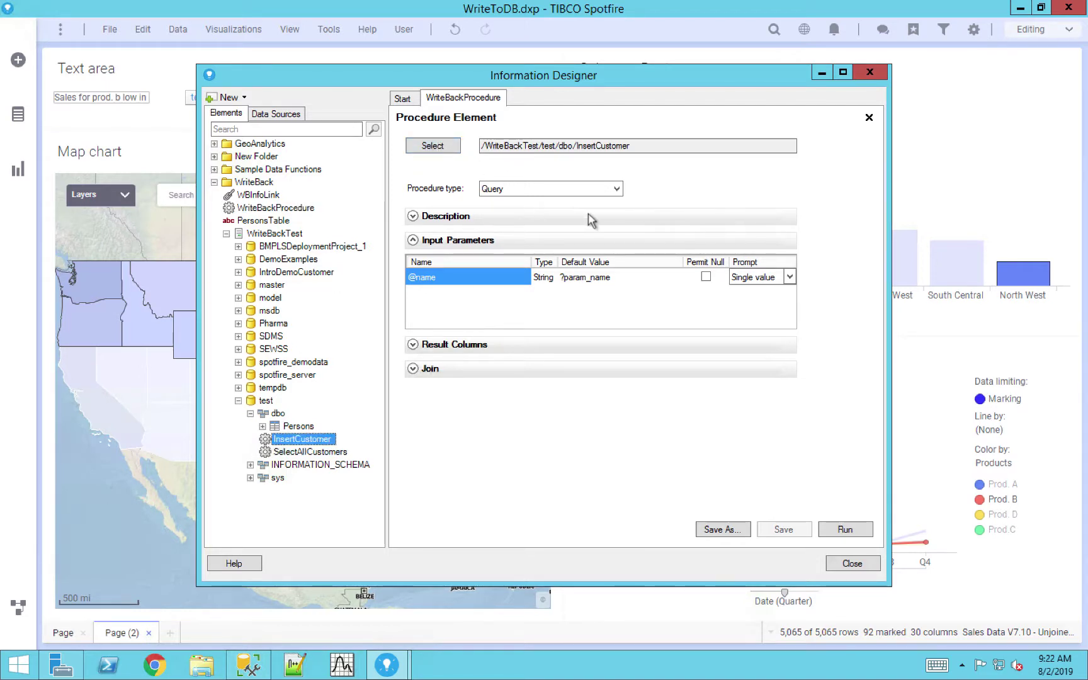
pyautogui.click(616, 190)
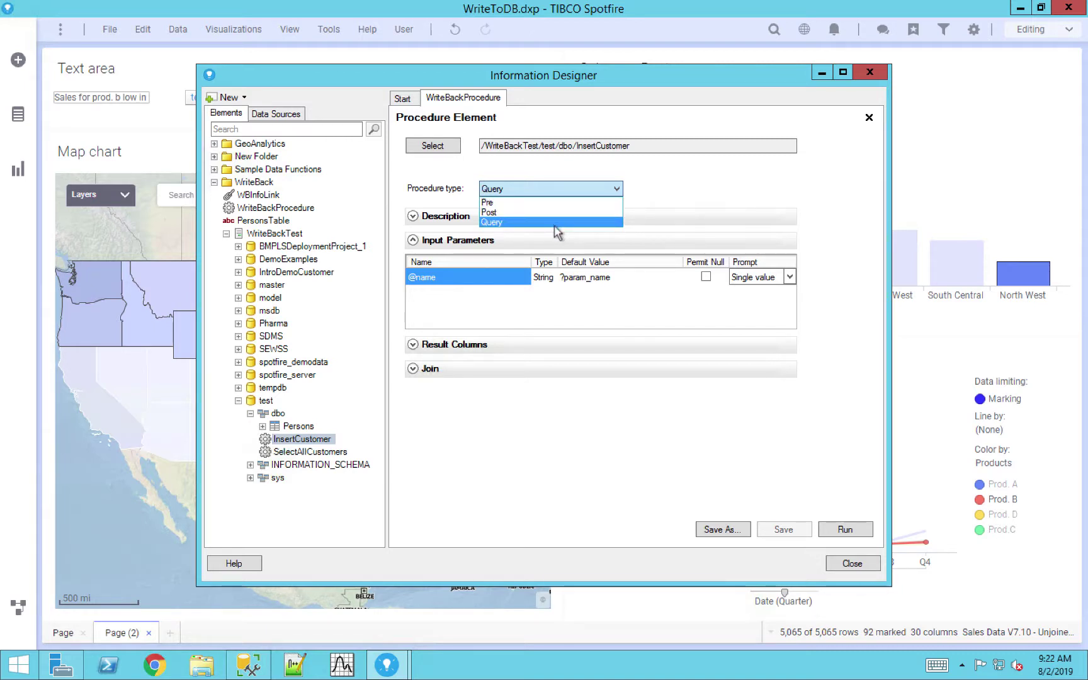
pyautogui.click(711, 197)
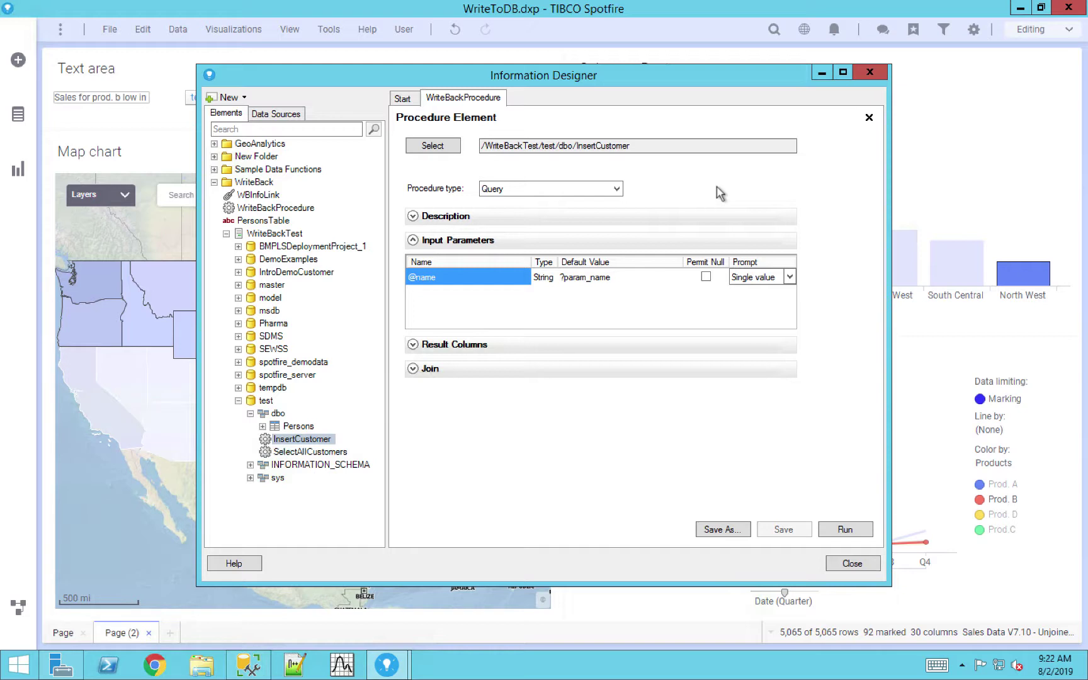
pyautogui.click(471, 349)
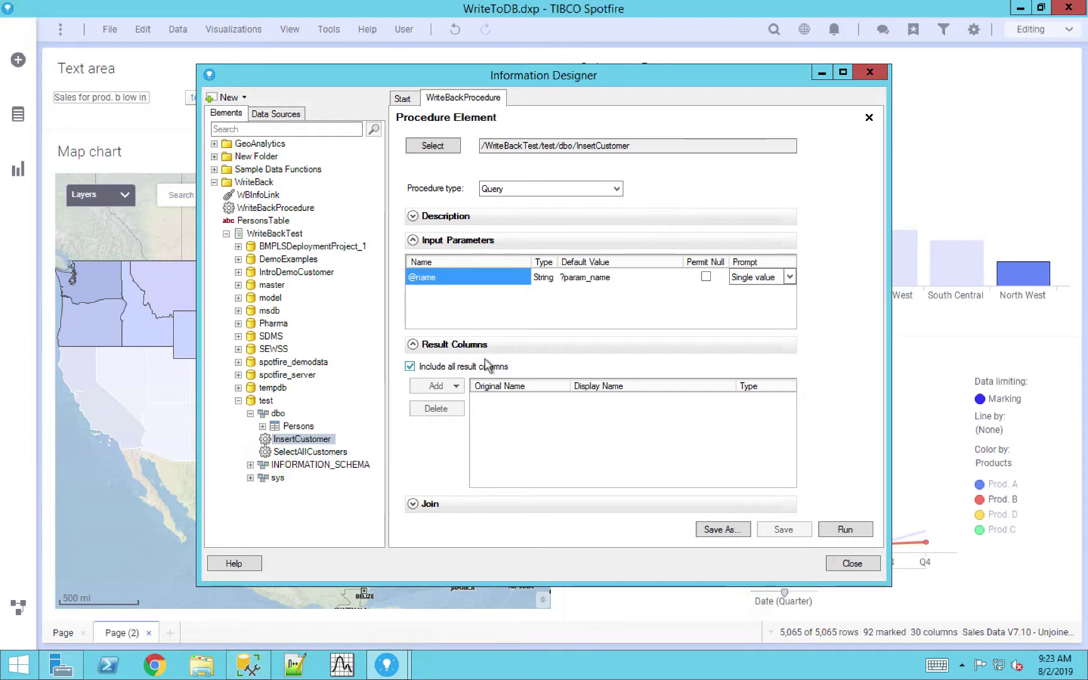
pyautogui.click(625, 275)
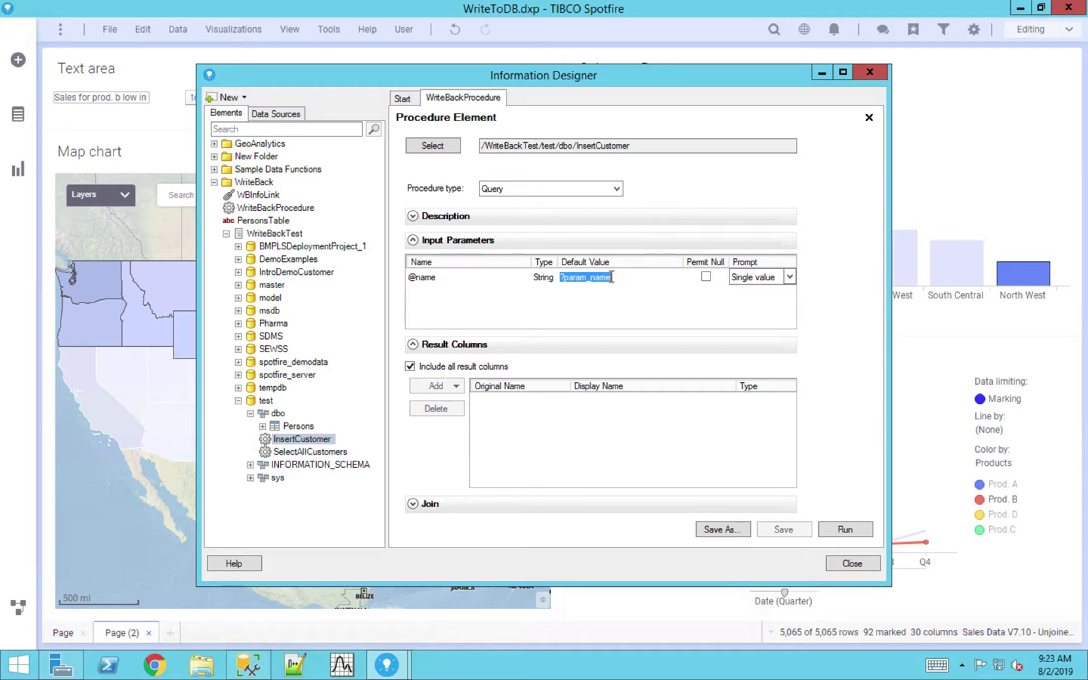
pyautogui.click(612, 277)
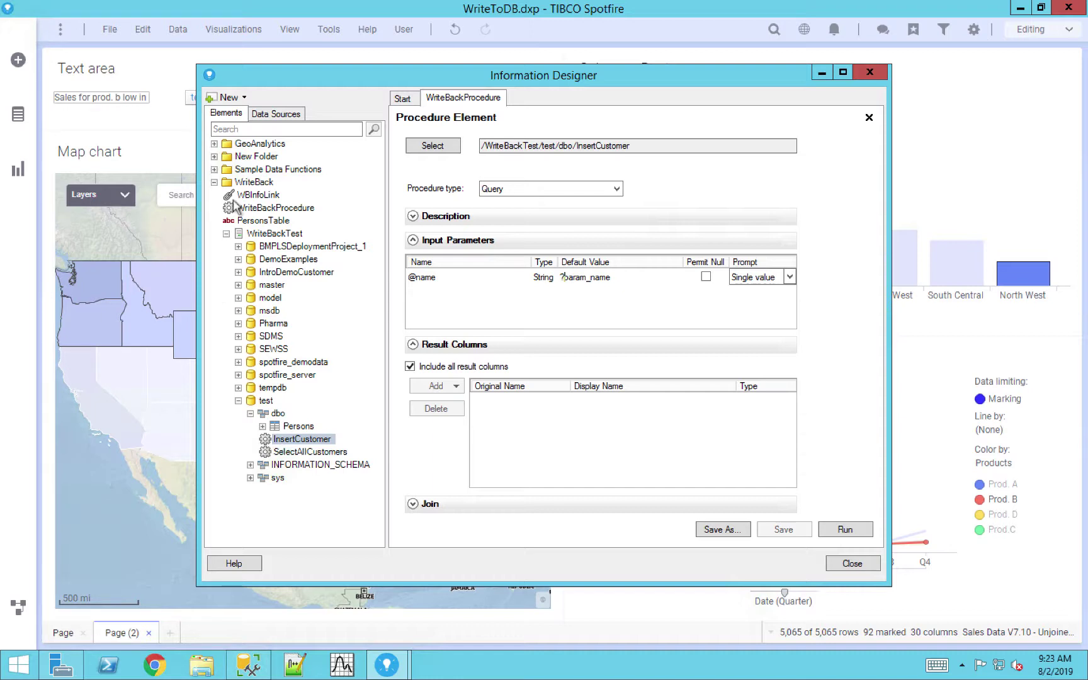
# Open WBInfoLink, review its prompts, param_name parameter and properties, then close Information Designer.
pyautogui.click(403, 99)
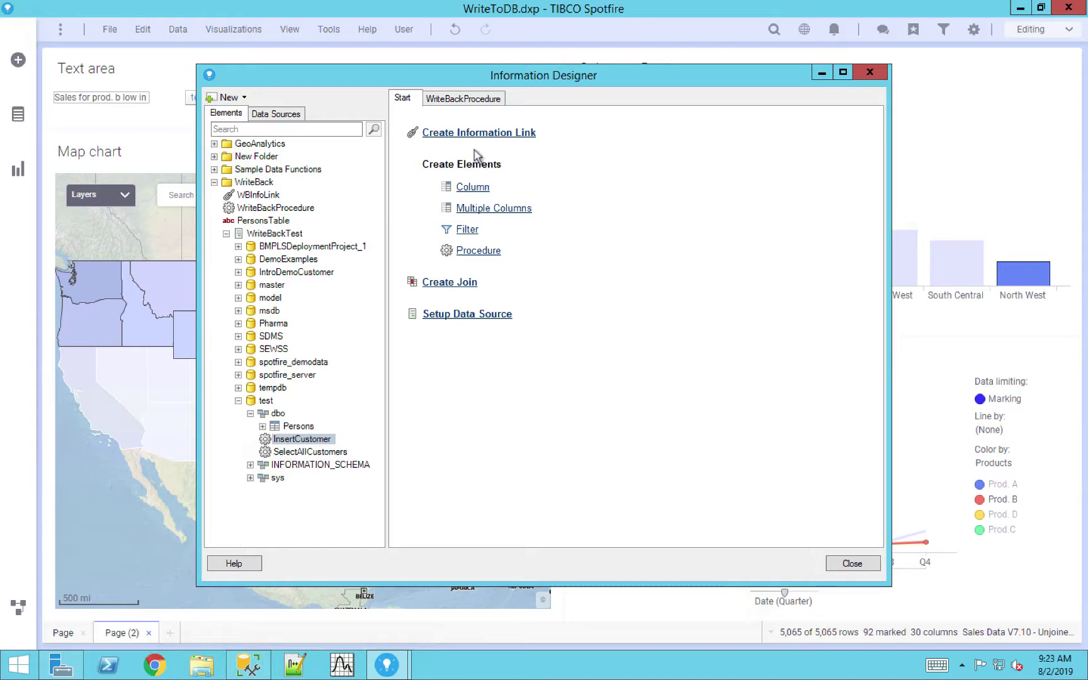
pyautogui.doubleClick(263, 197)
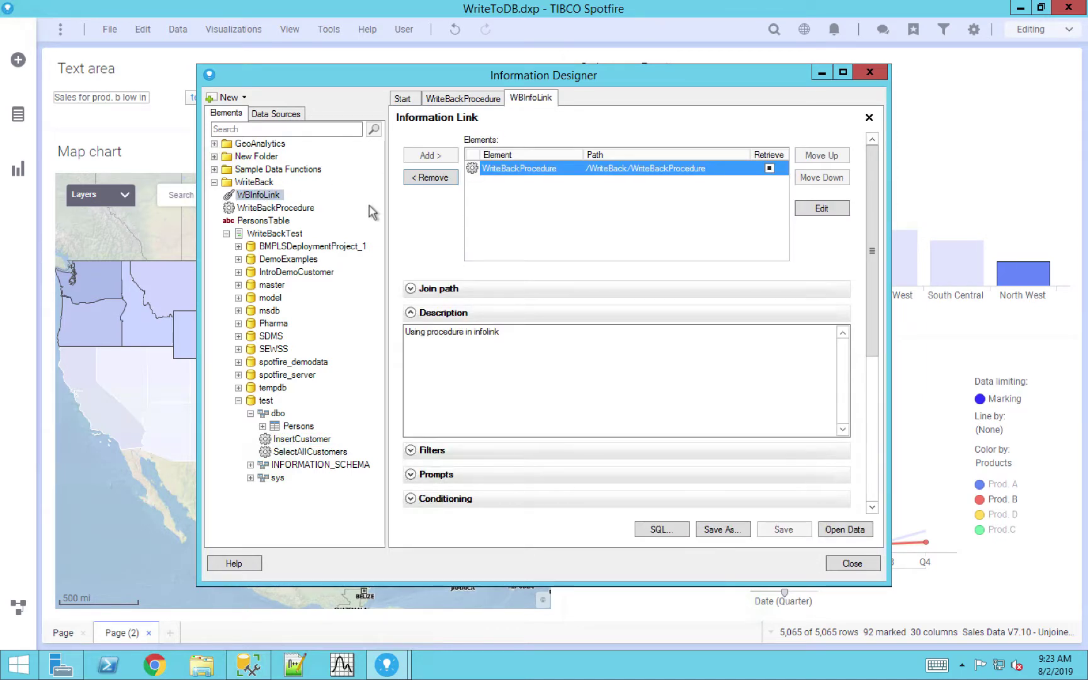
pyautogui.click(270, 209)
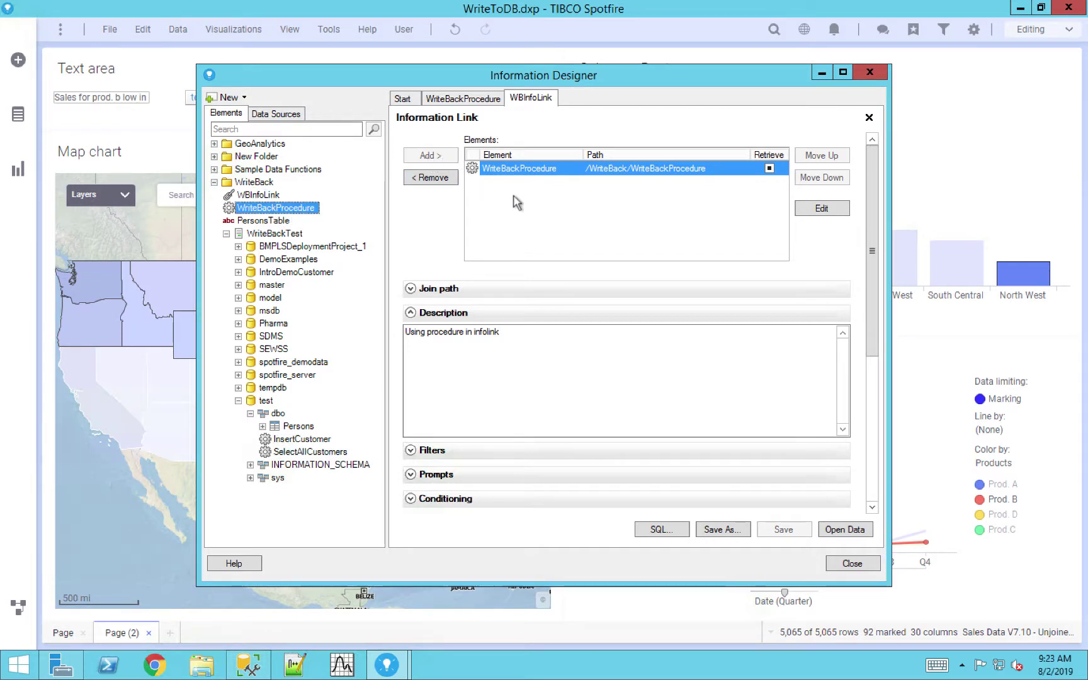
pyautogui.click(439, 476)
pyautogui.click(439, 477)
pyautogui.scroll(-3, 439, 476)
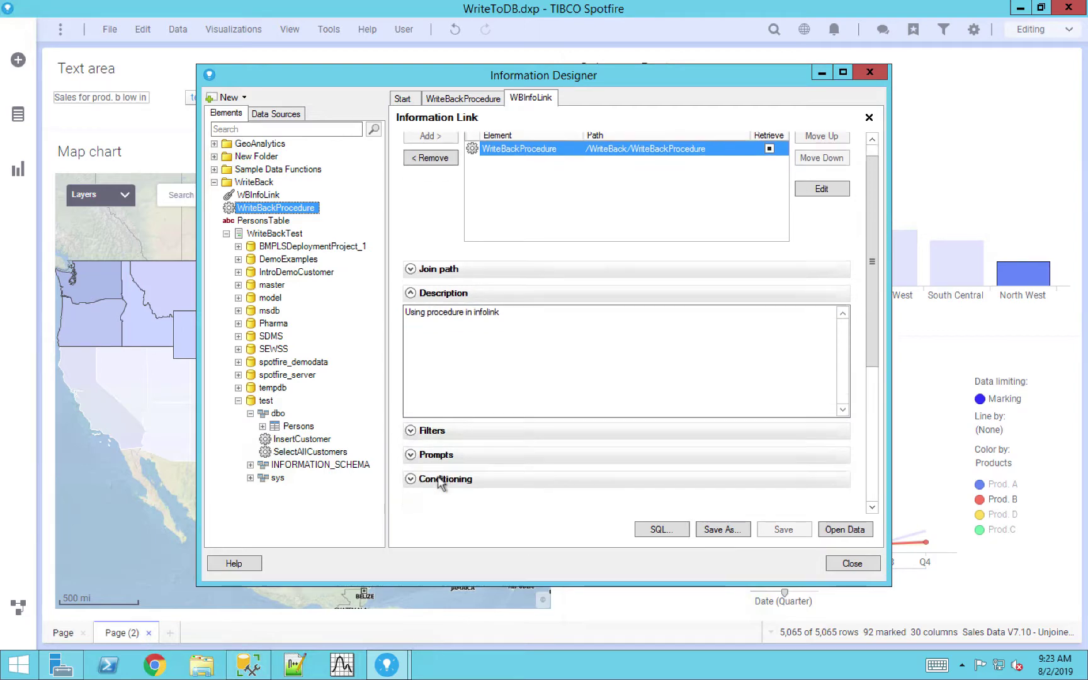
pyautogui.scroll(-3, 439, 484)
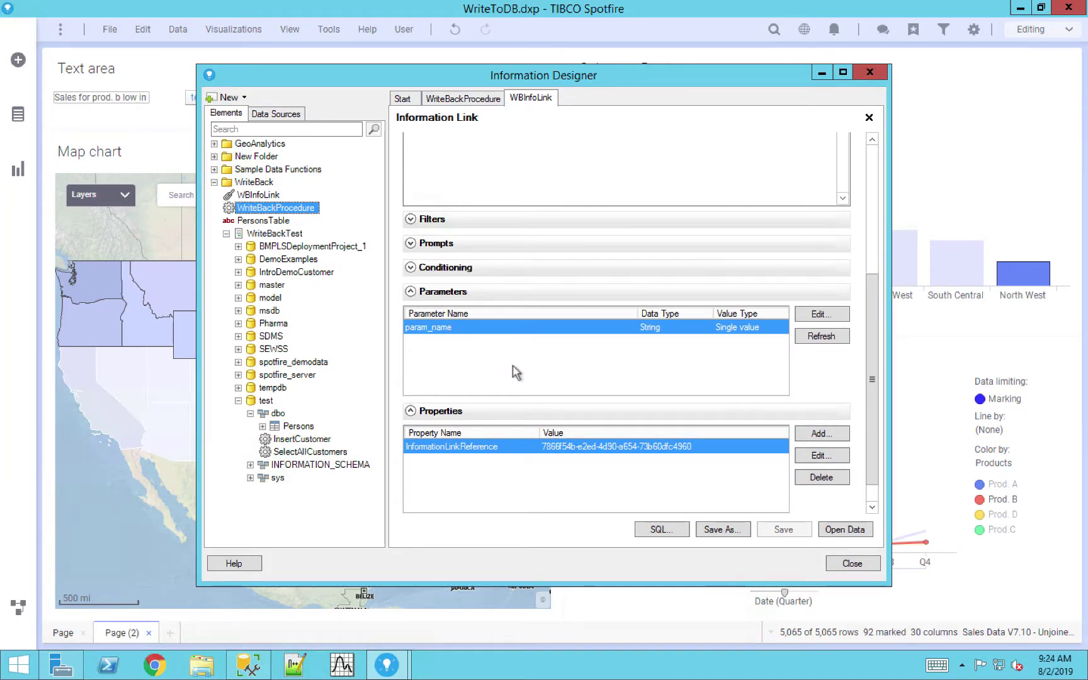
pyautogui.scroll(2, 516, 373)
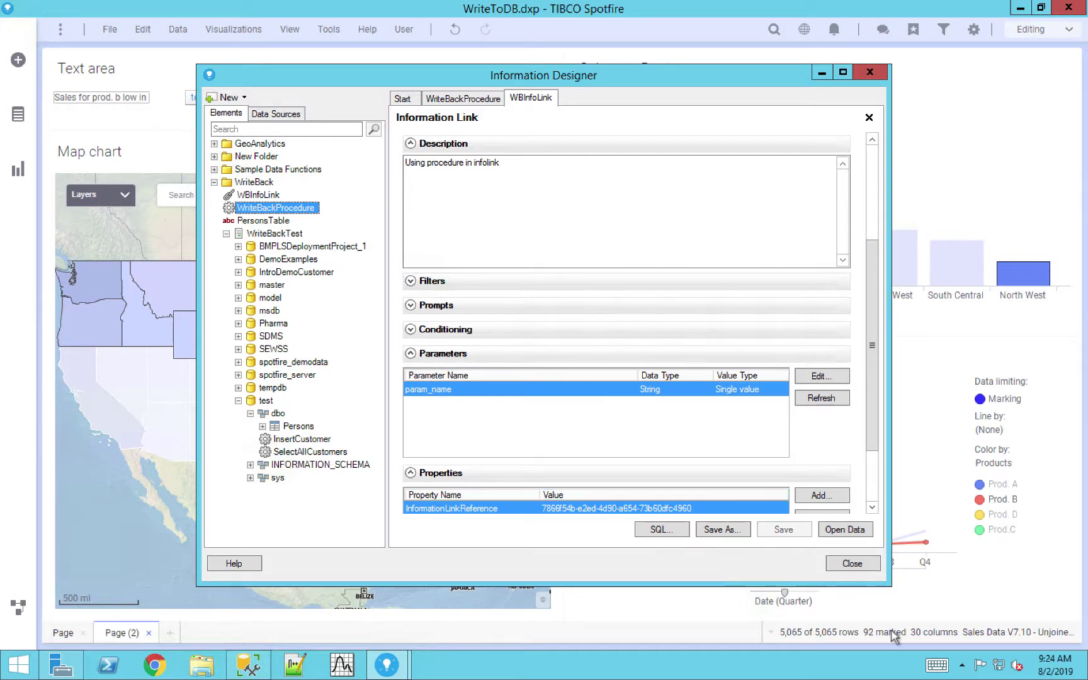
pyautogui.click(851, 564)
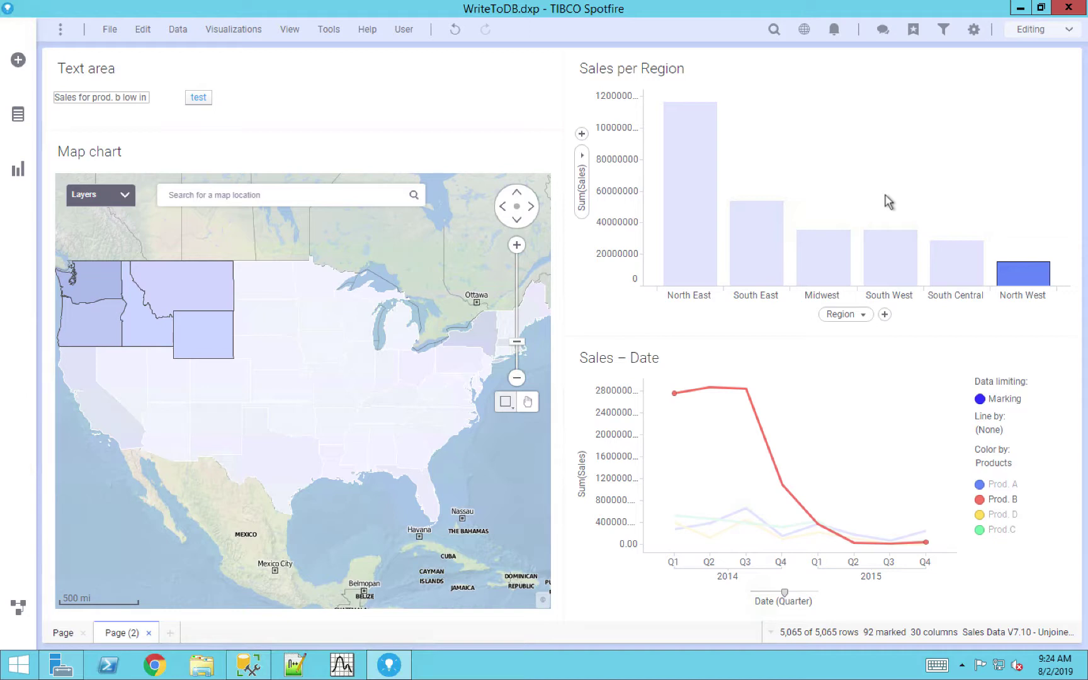
# Open the test button's WithoutSQL script from Edit Text Area and maximize the Edit Script dialog.
pyautogui.rightClick(425, 98)
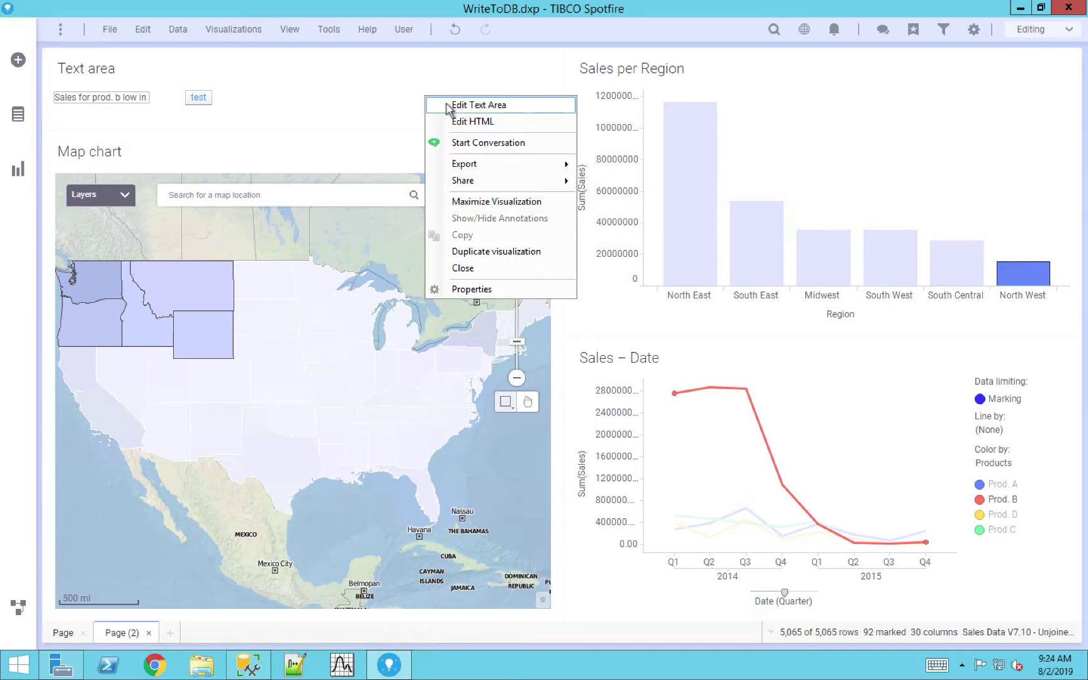
pyautogui.click(448, 106)
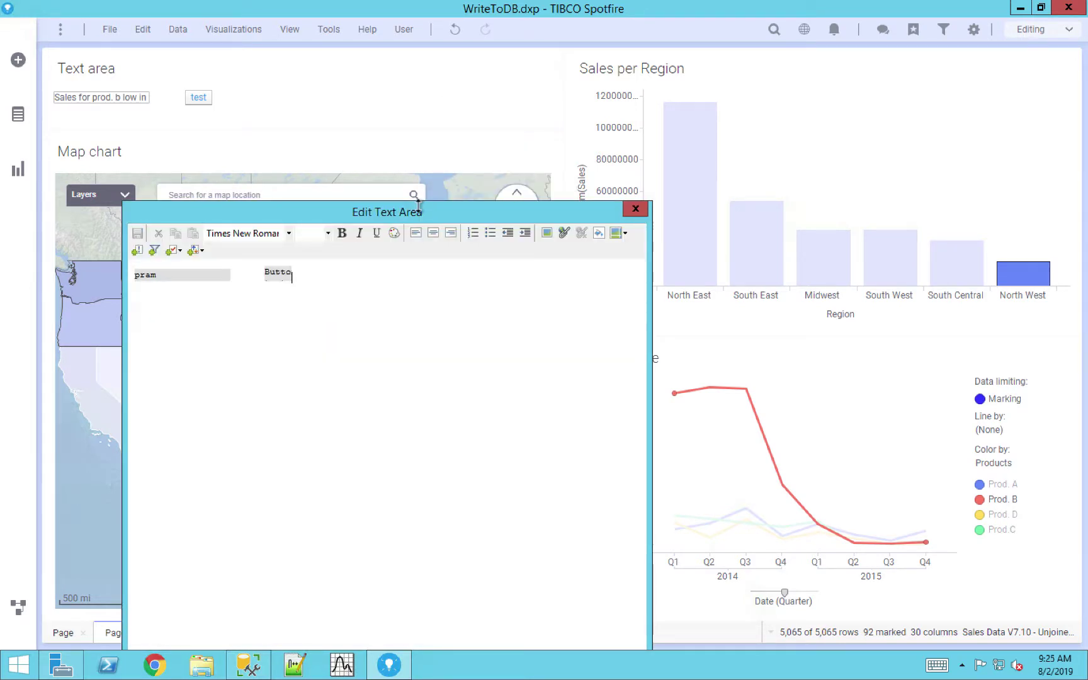
pyautogui.moveTo(413, 212); pyautogui.dragTo(445, 82)
pyautogui.doubleClick(309, 146)
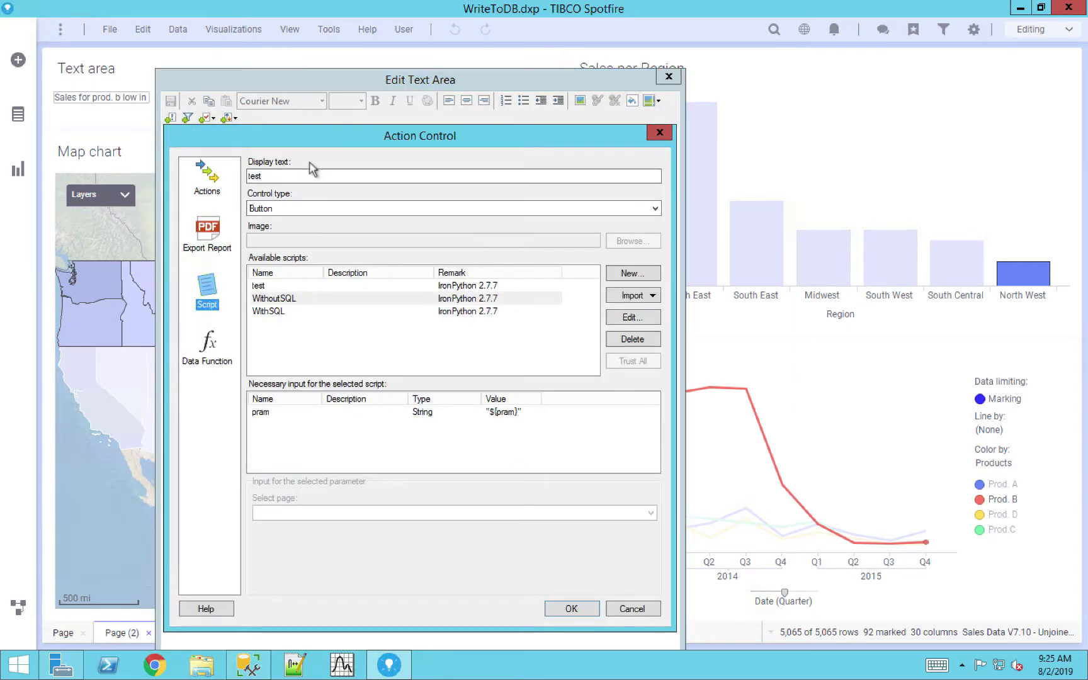
pyautogui.doubleClick(310, 298)
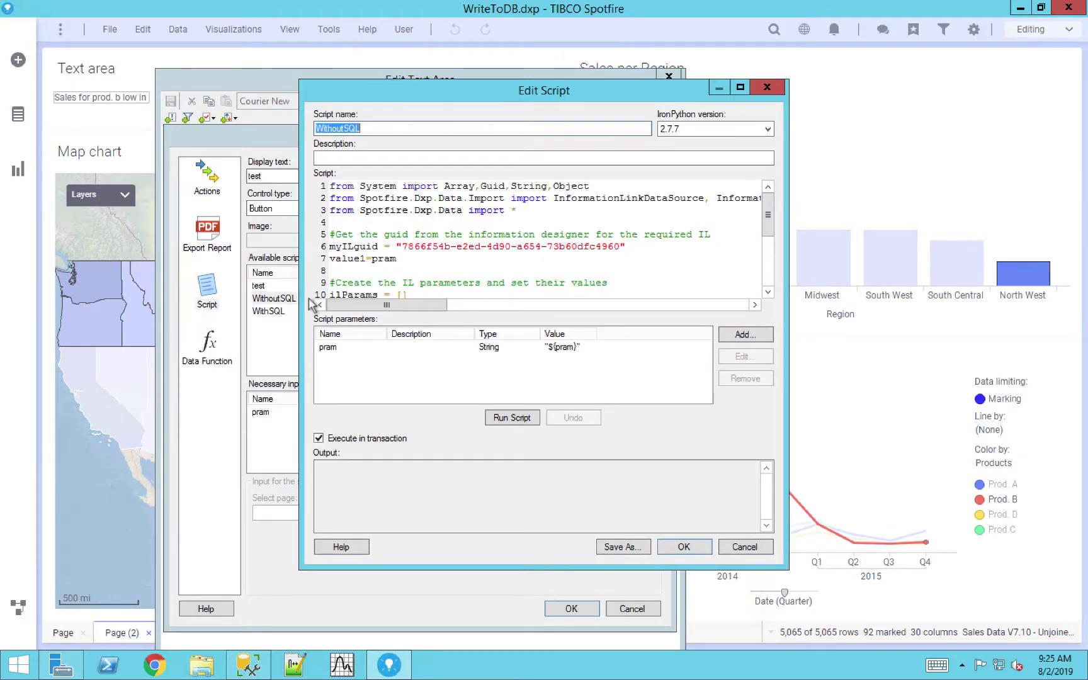
pyautogui.doubleClick(642, 94)
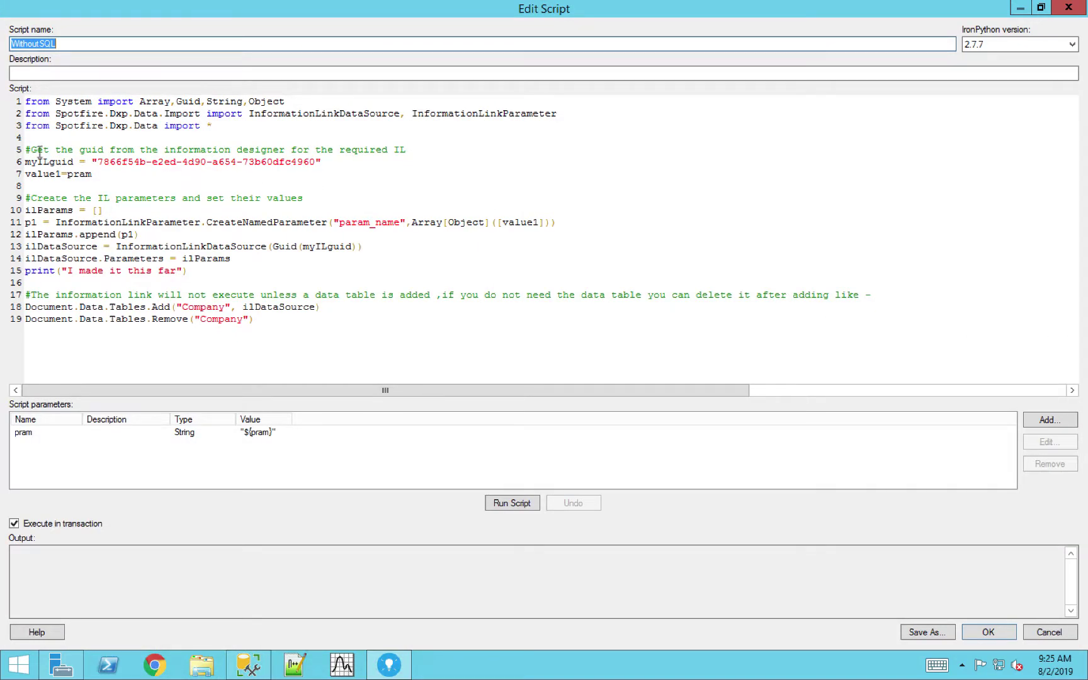
pyautogui.moveTo(39, 152); pyautogui.dragTo(333, 161)
pyautogui.click(333, 161)
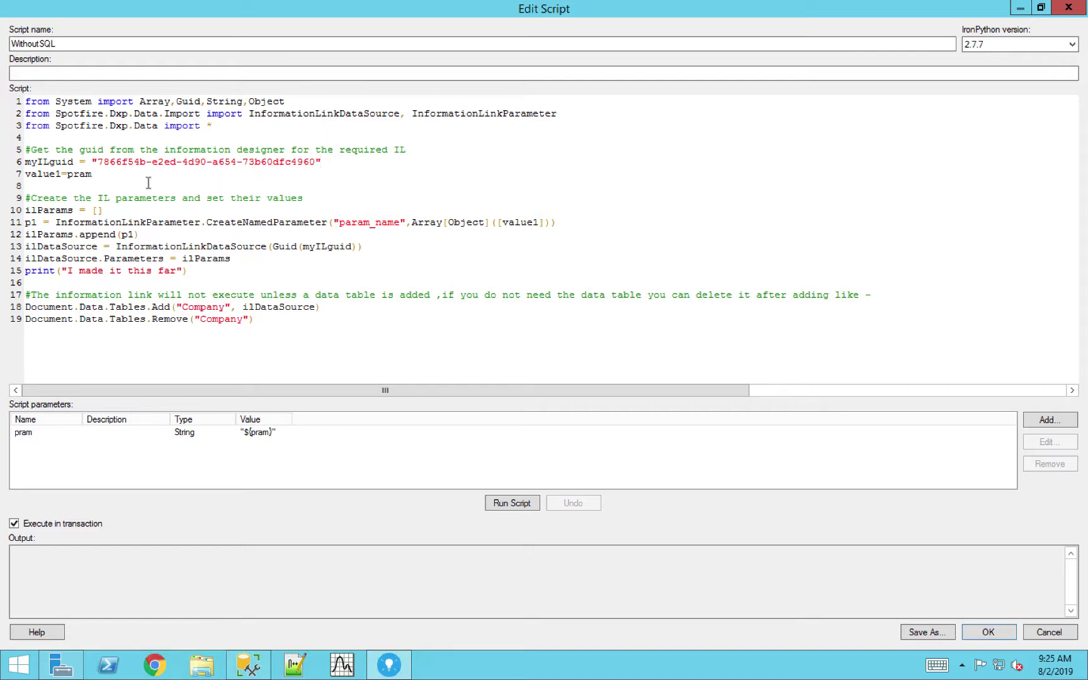
pyautogui.moveTo(56, 113); pyautogui.dragTo(99, 199)
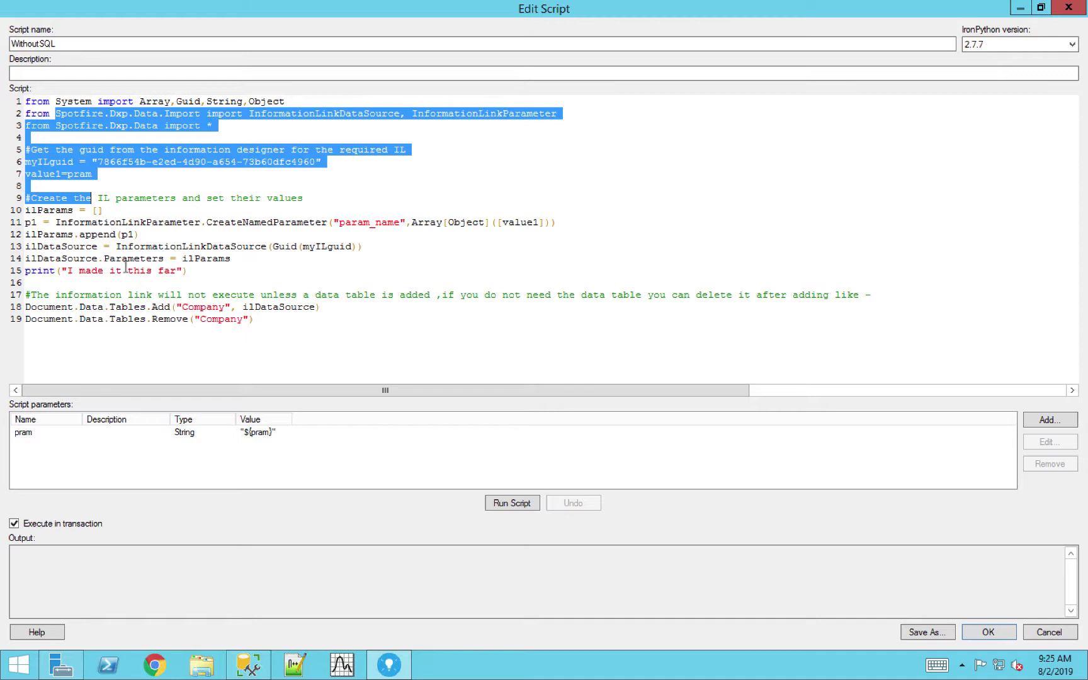
pyautogui.click(93, 184)
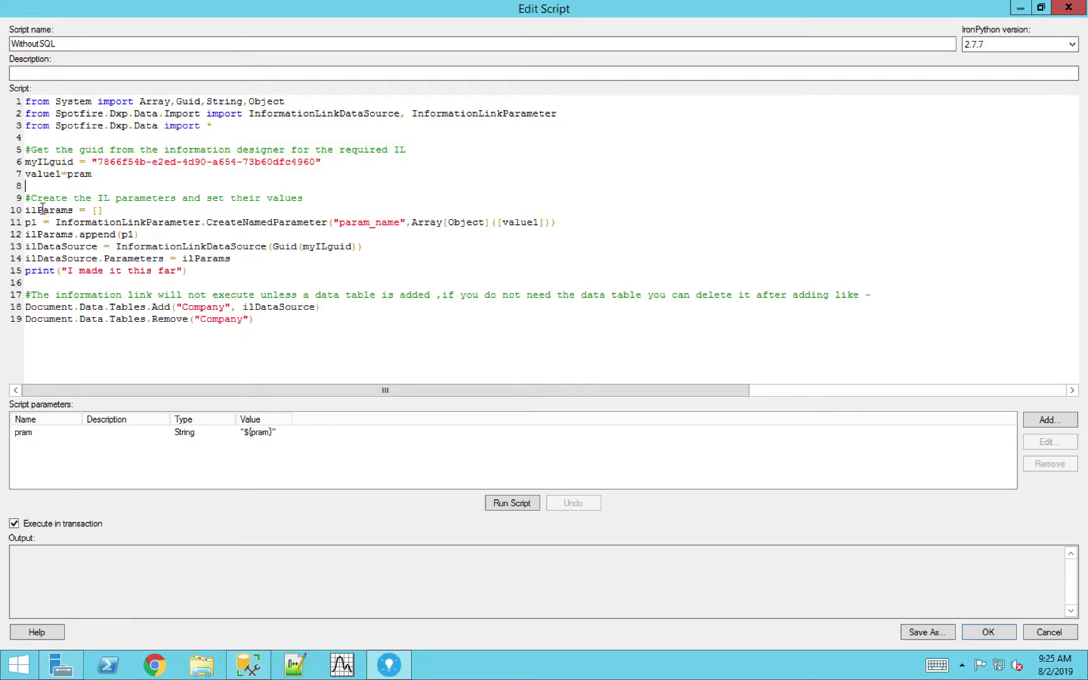
pyautogui.moveTo(88, 225); pyautogui.dragTo(104, 237)
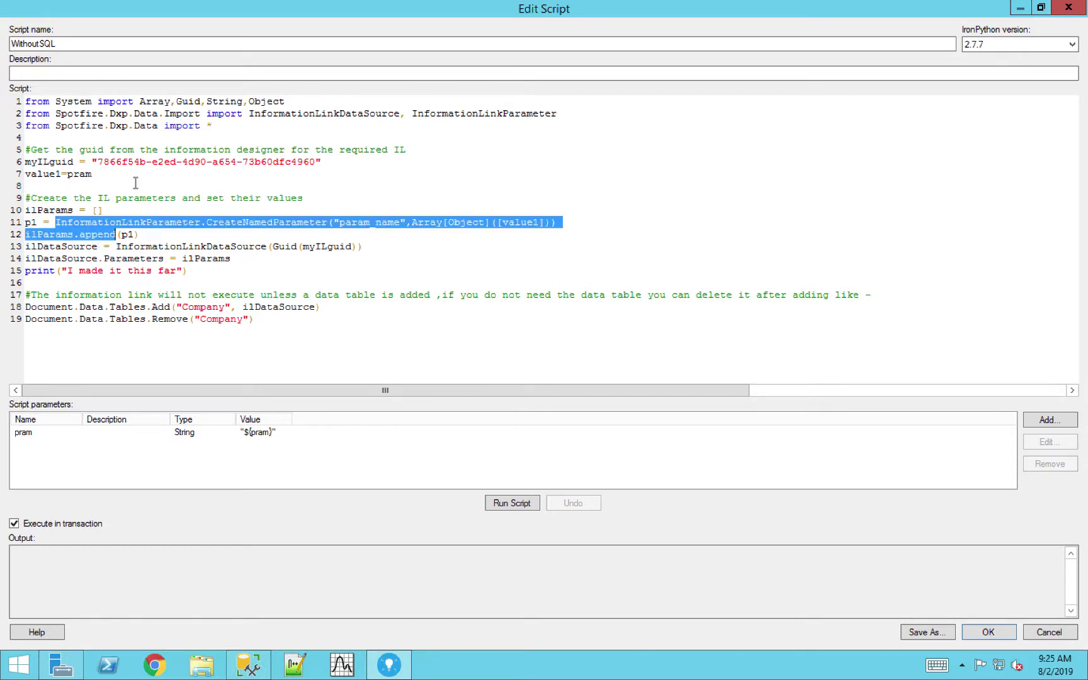
pyautogui.click(111, 257)
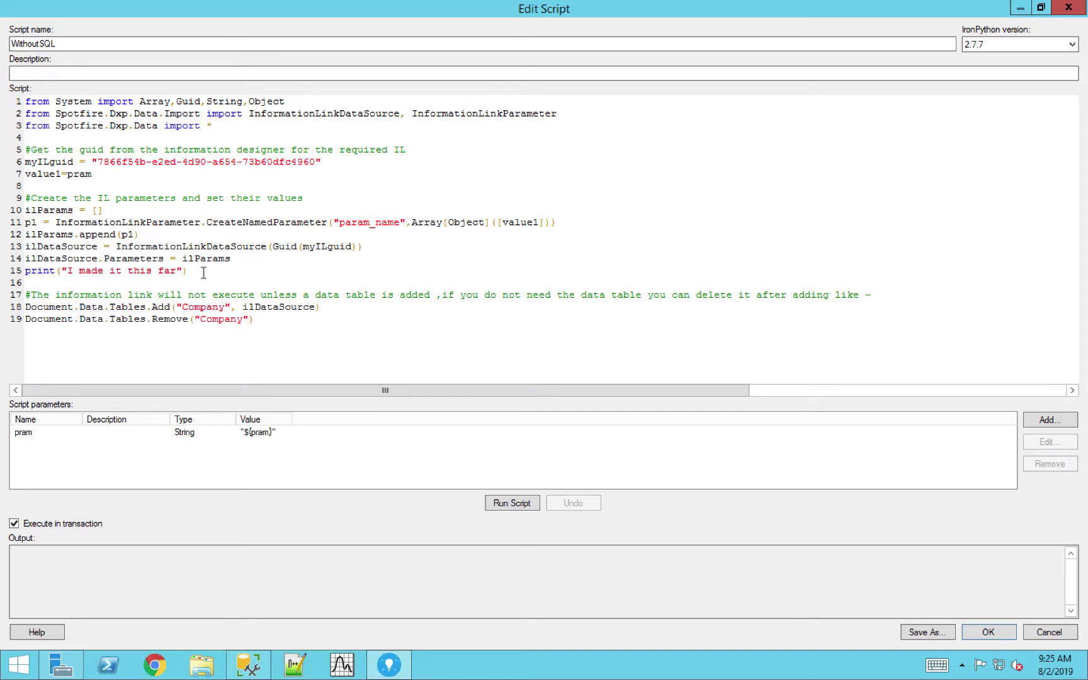
pyautogui.doubleClick(150, 294)
pyautogui.click(152, 296)
pyautogui.moveTo(55, 306); pyautogui.dragTo(266, 308)
pyautogui.click(265, 308)
pyautogui.moveTo(176, 308); pyautogui.dragTo(230, 308)
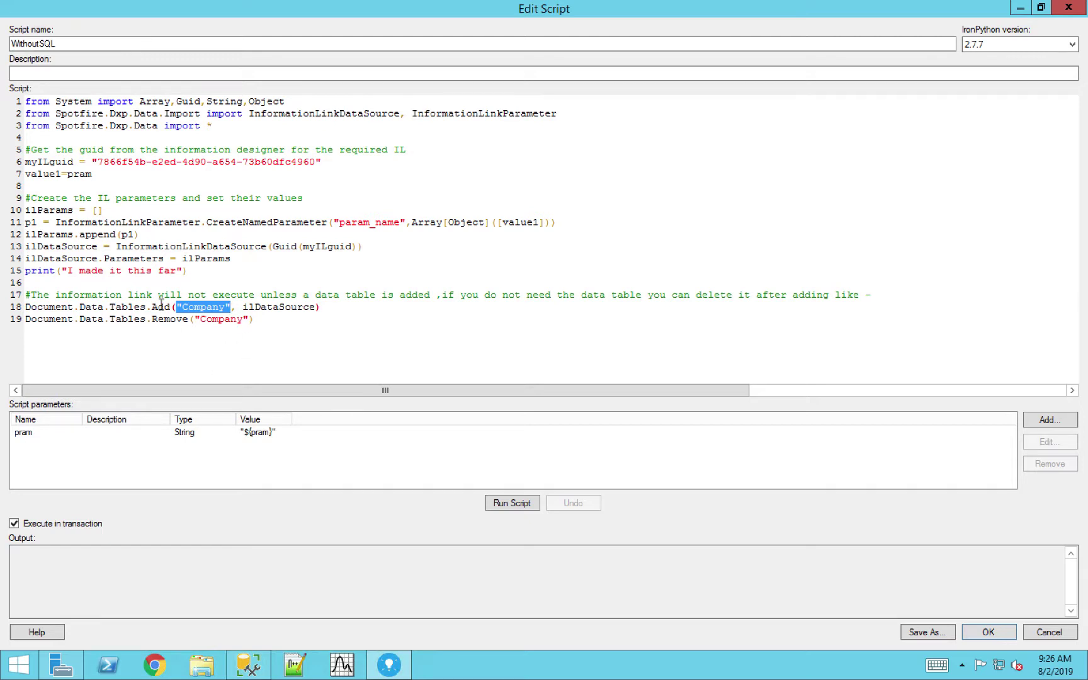
# Review the pram script parameter and its use in the value1 assignment.
pyautogui.click(227, 338)
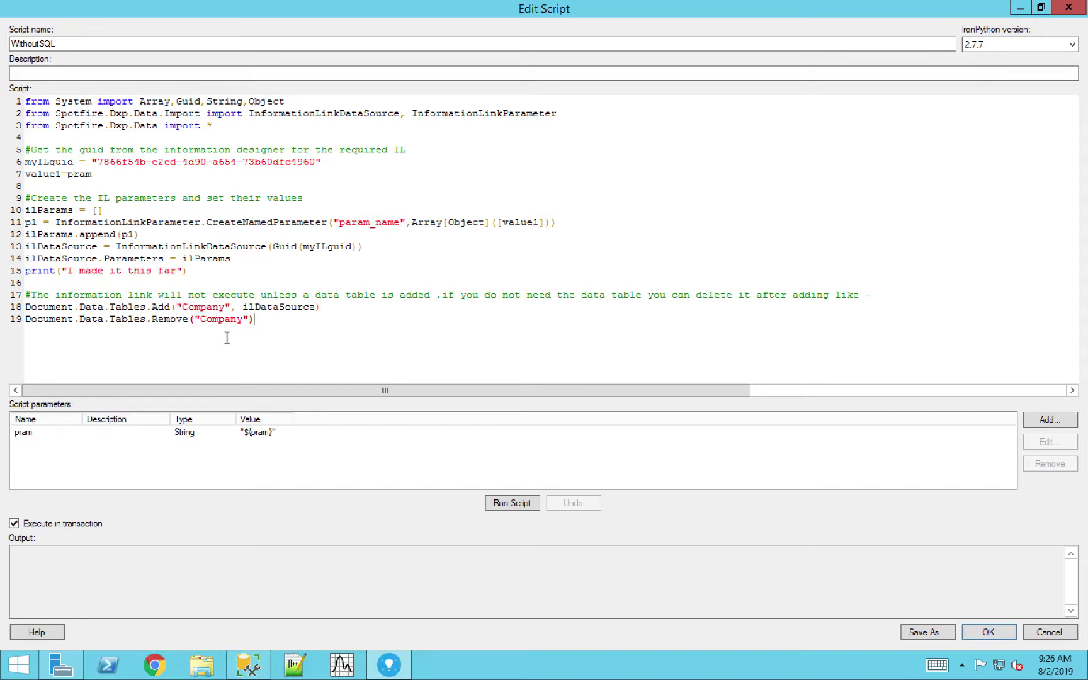
pyautogui.click(160, 433)
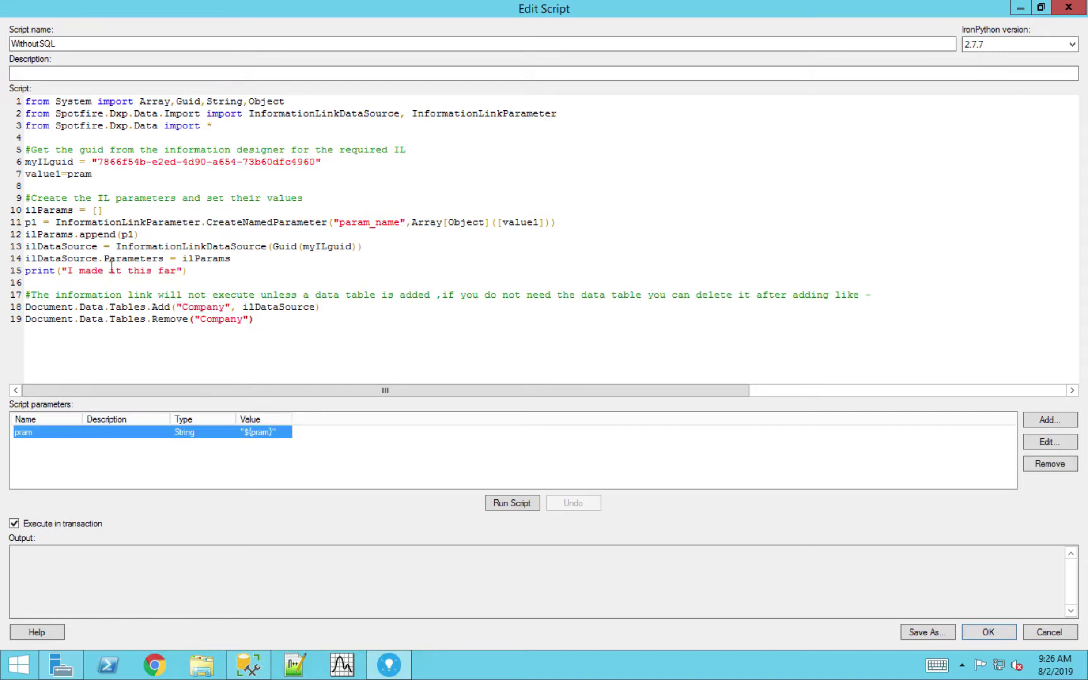
pyautogui.moveTo(92, 174); pyautogui.dragTo(67, 174)
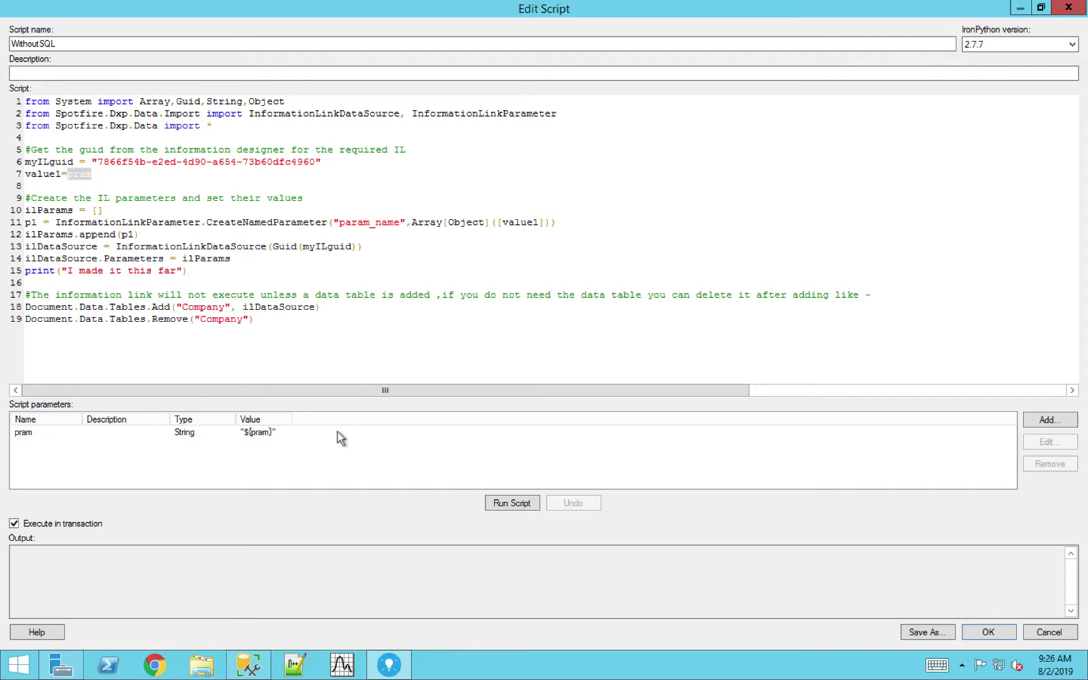
pyautogui.click(277, 433)
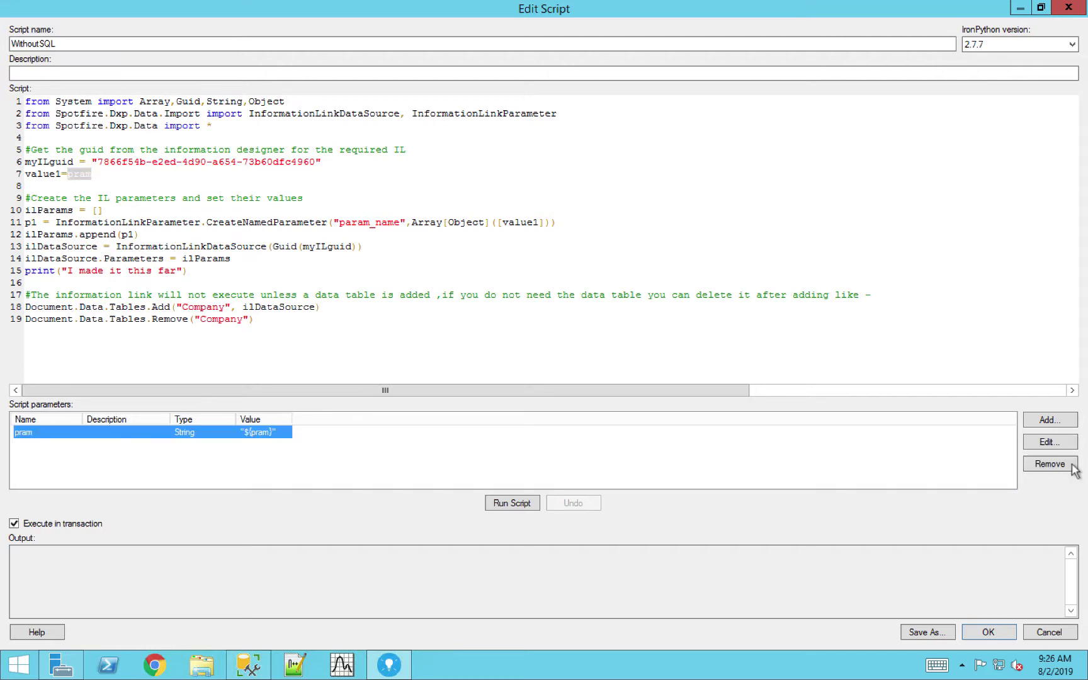
# Try adding a String parameter linked to the pram property, cancel it, and accept the script with OK.
pyautogui.click(1053, 423)
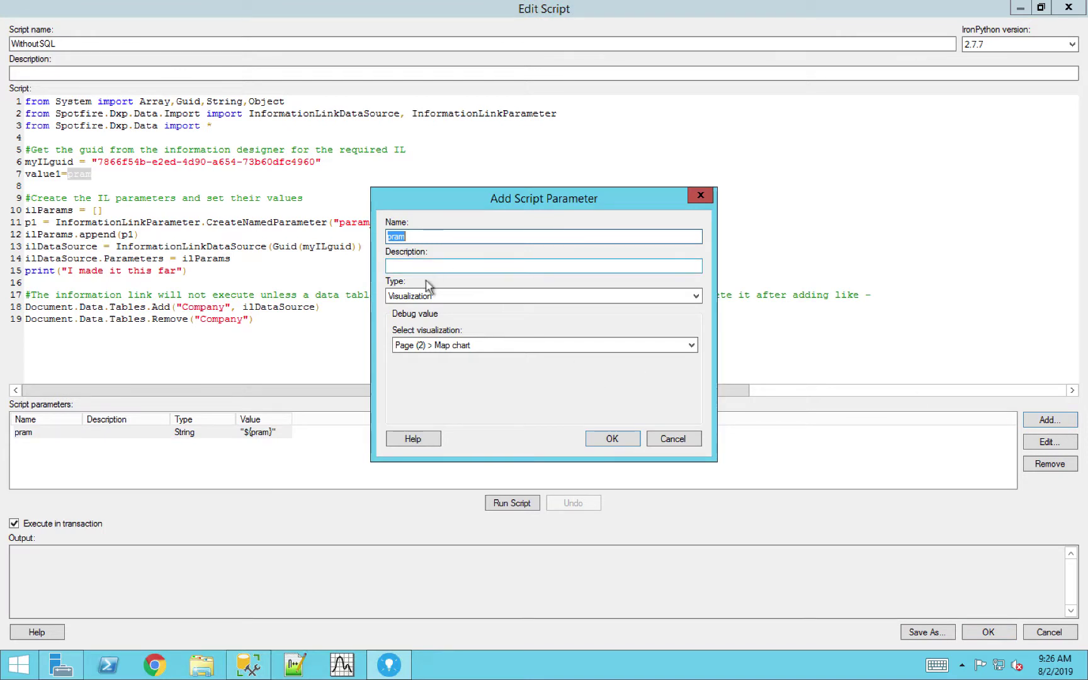
pyautogui.click(416, 295)
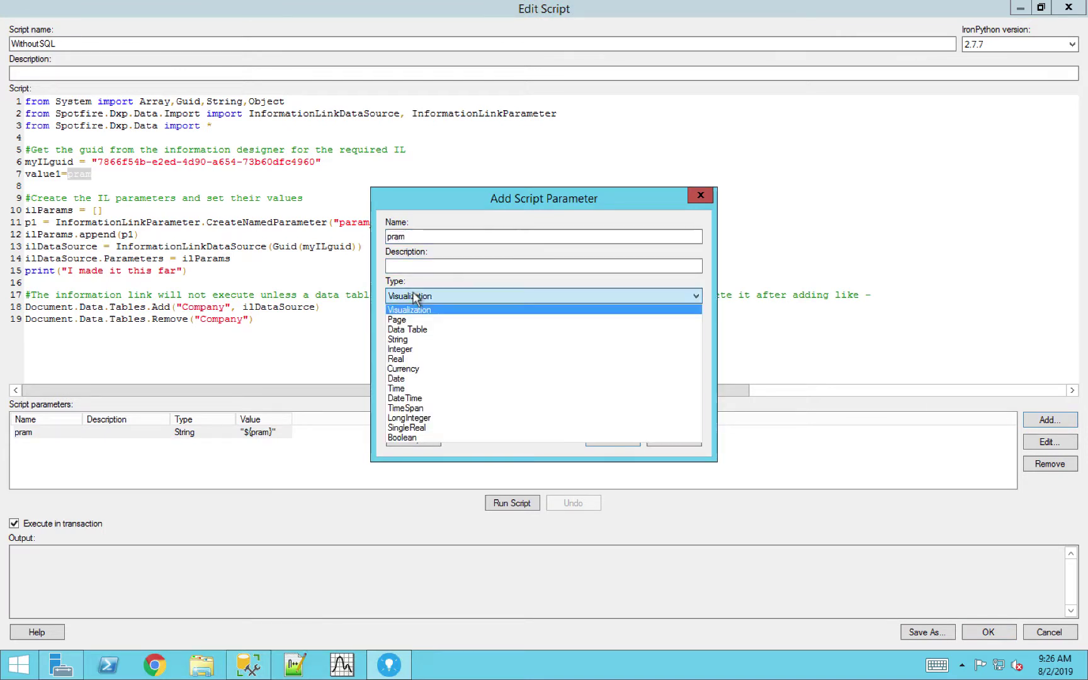
pyautogui.click(403, 340)
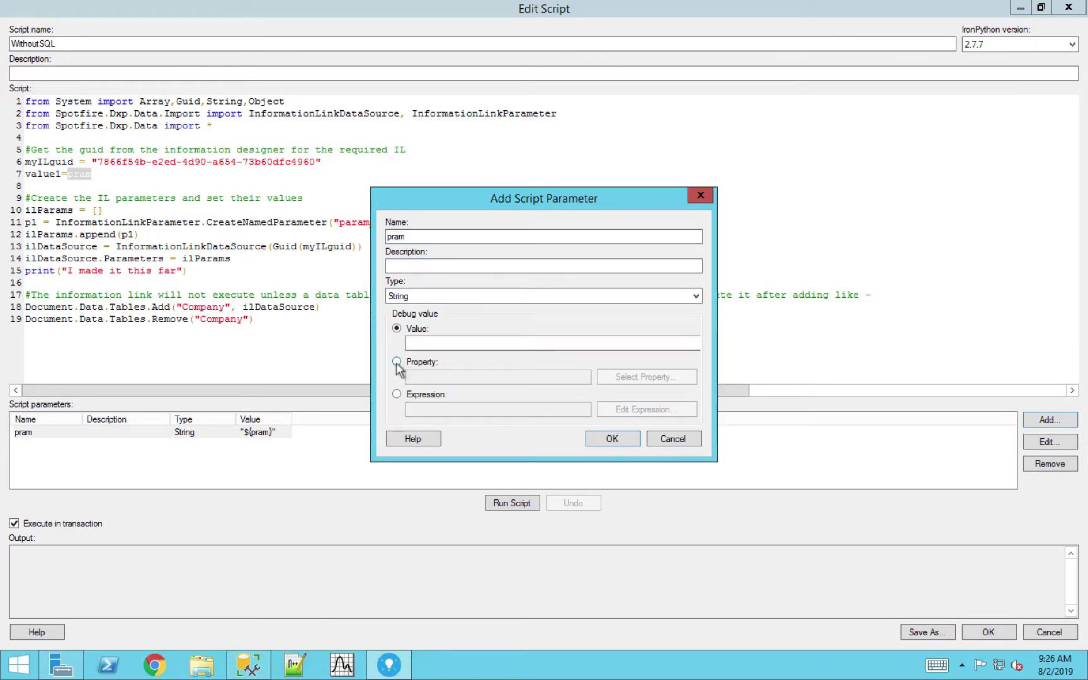
pyautogui.click(396, 362)
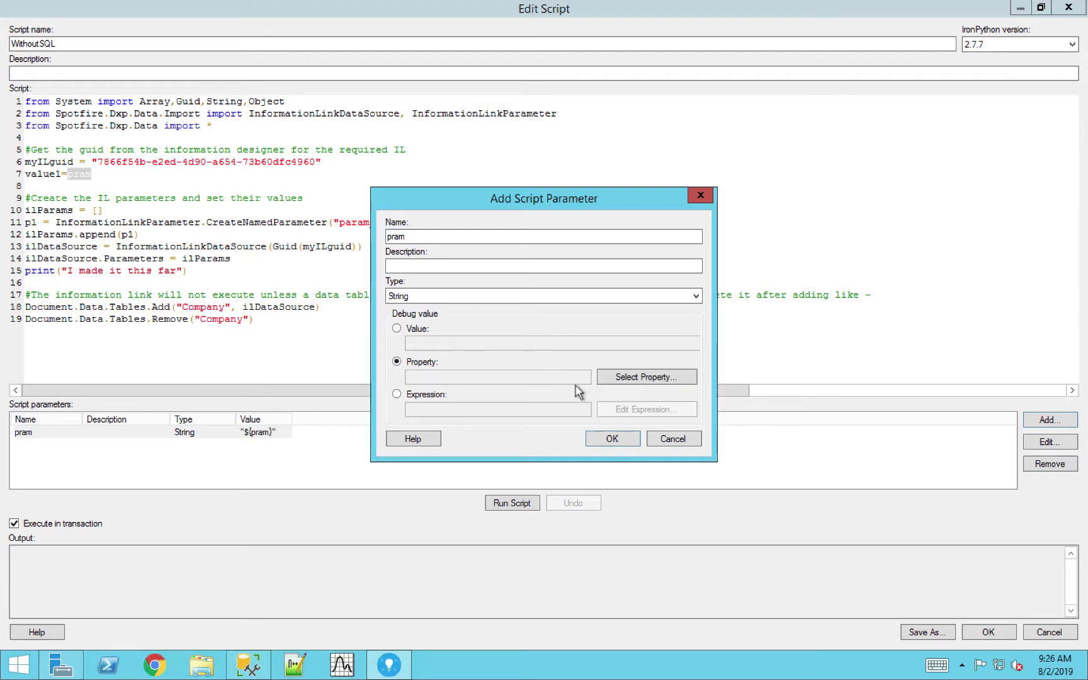
pyautogui.click(617, 378)
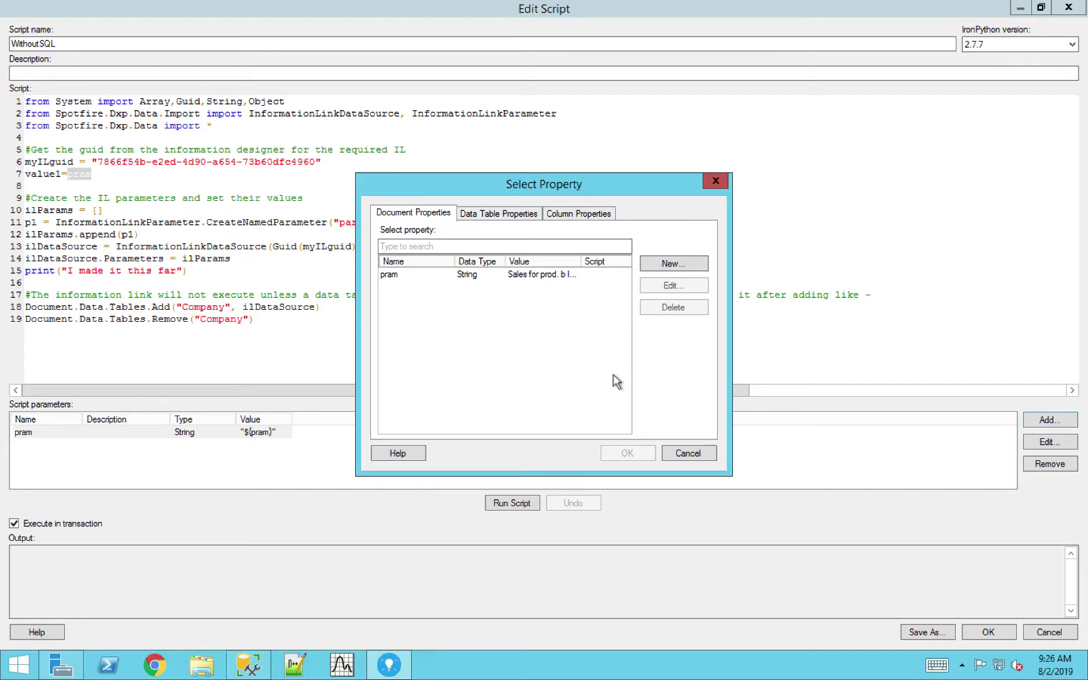
pyautogui.click(520, 281)
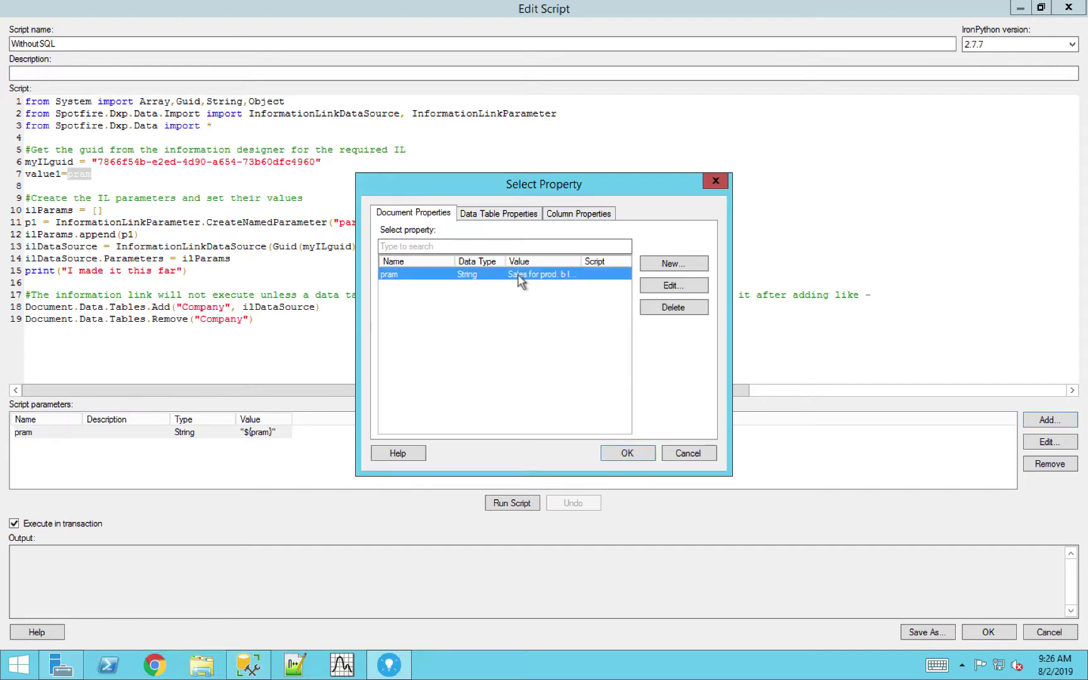
pyautogui.click(688, 455)
pyautogui.click(666, 441)
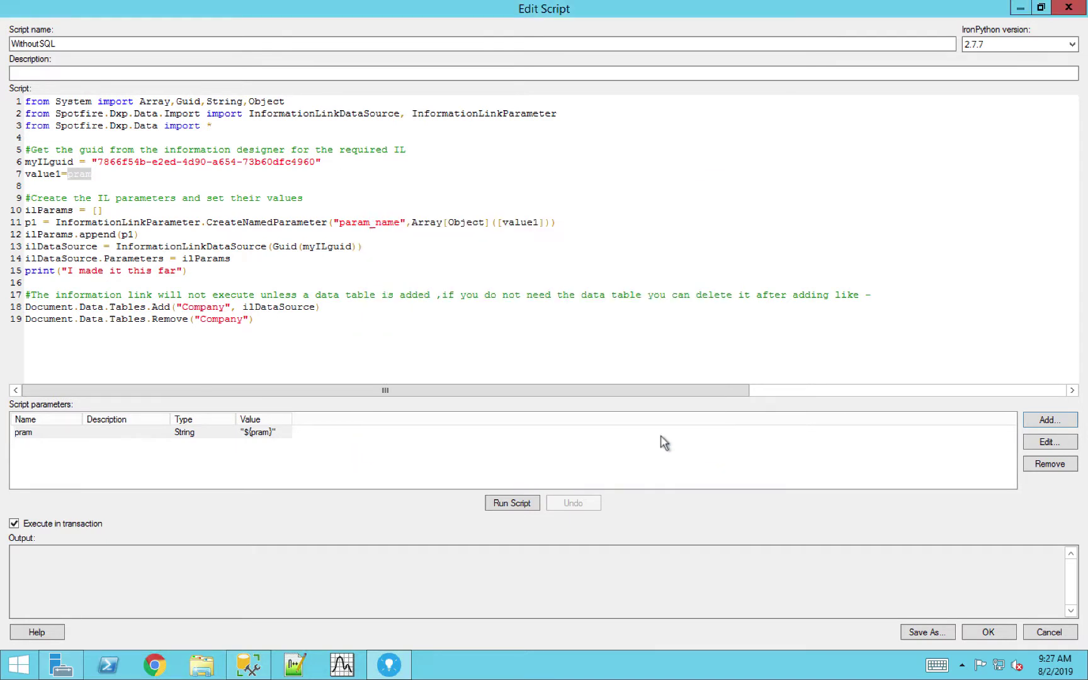
pyautogui.click(644, 251)
pyautogui.click(988, 632)
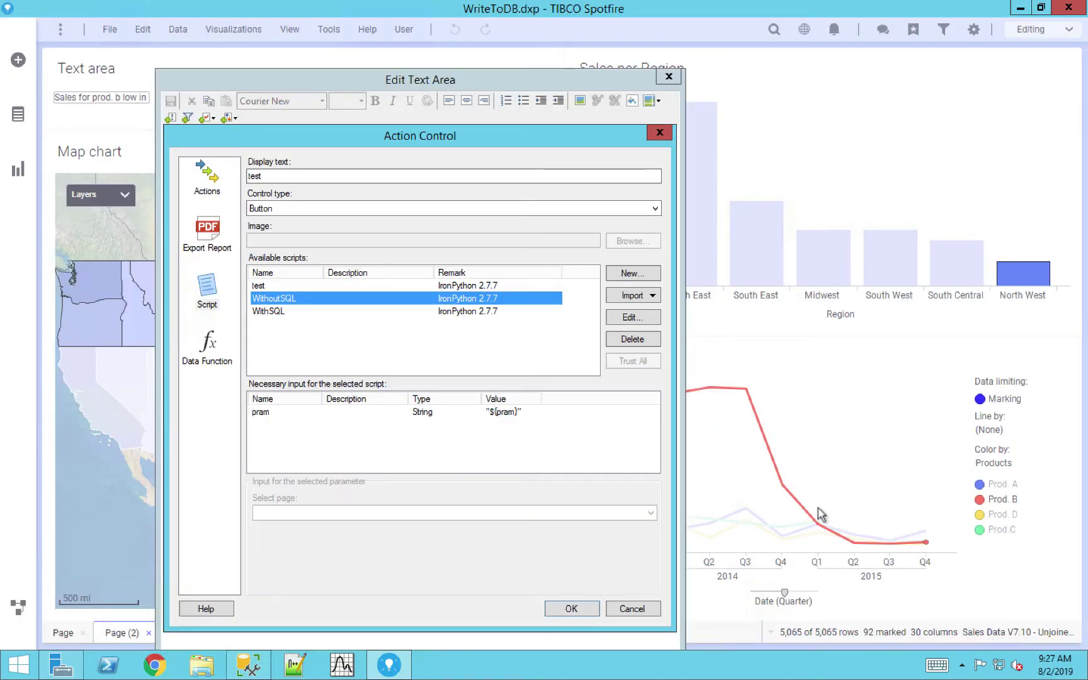